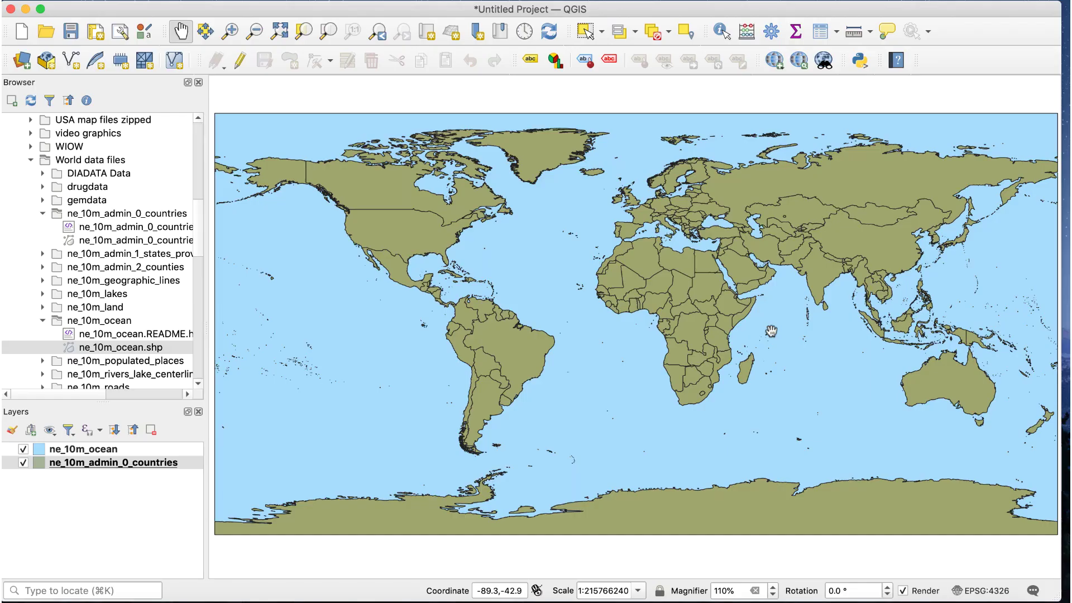
click(974, 591)
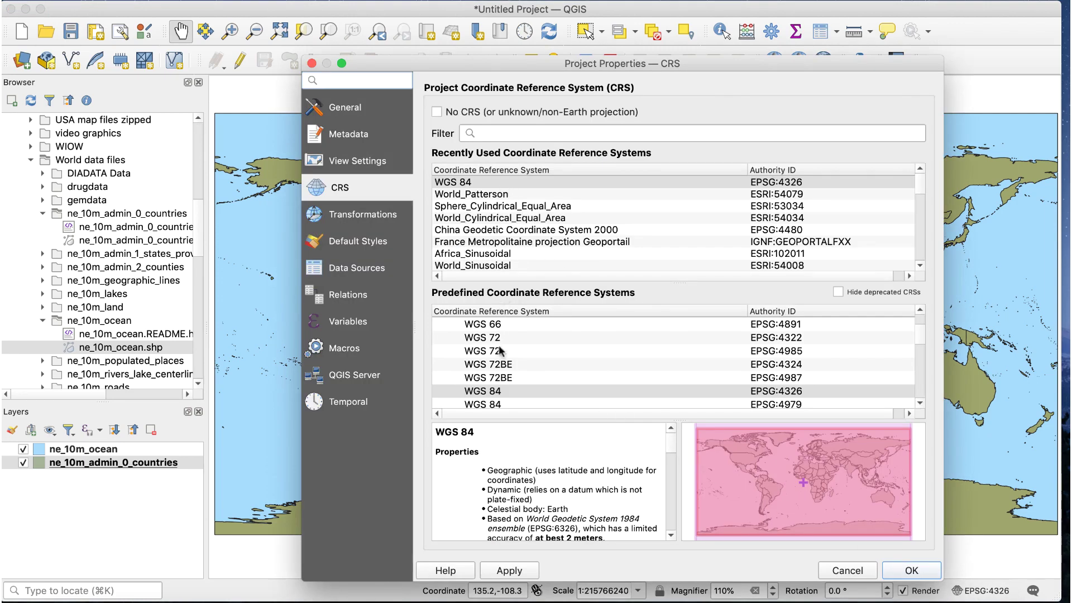
click(510, 390)
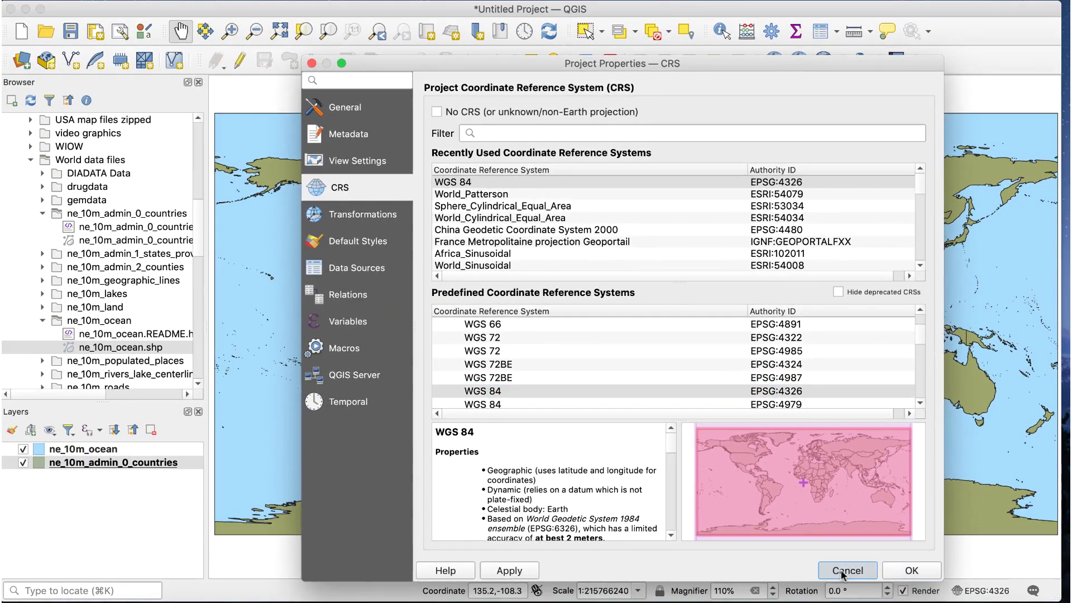
click(846, 505)
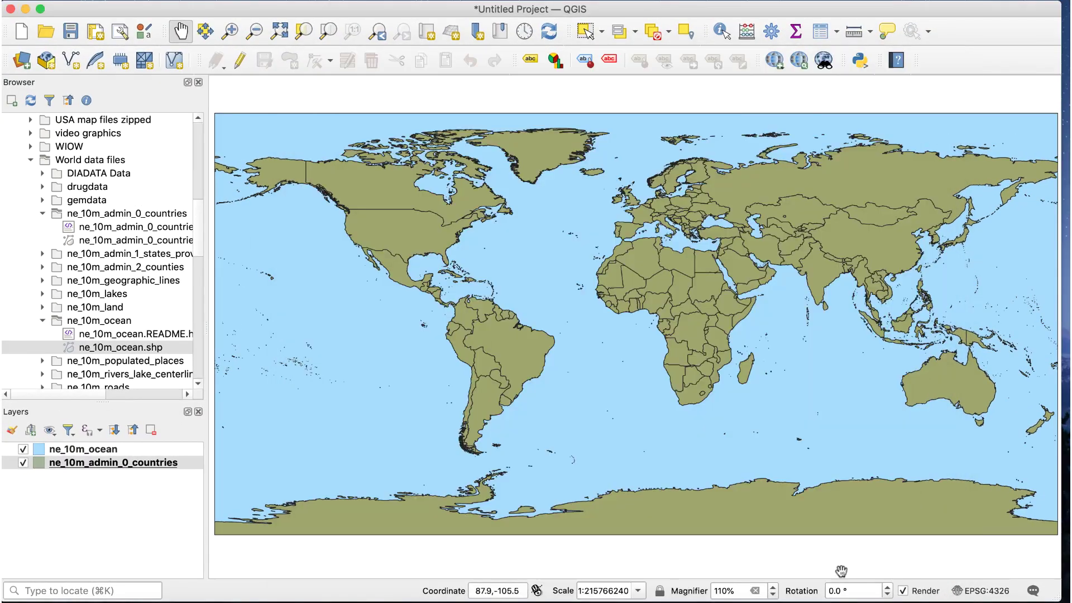
Search for 'mercator' and apply World_Mercator (ESRI:54004) as the project CRS
click(978, 591)
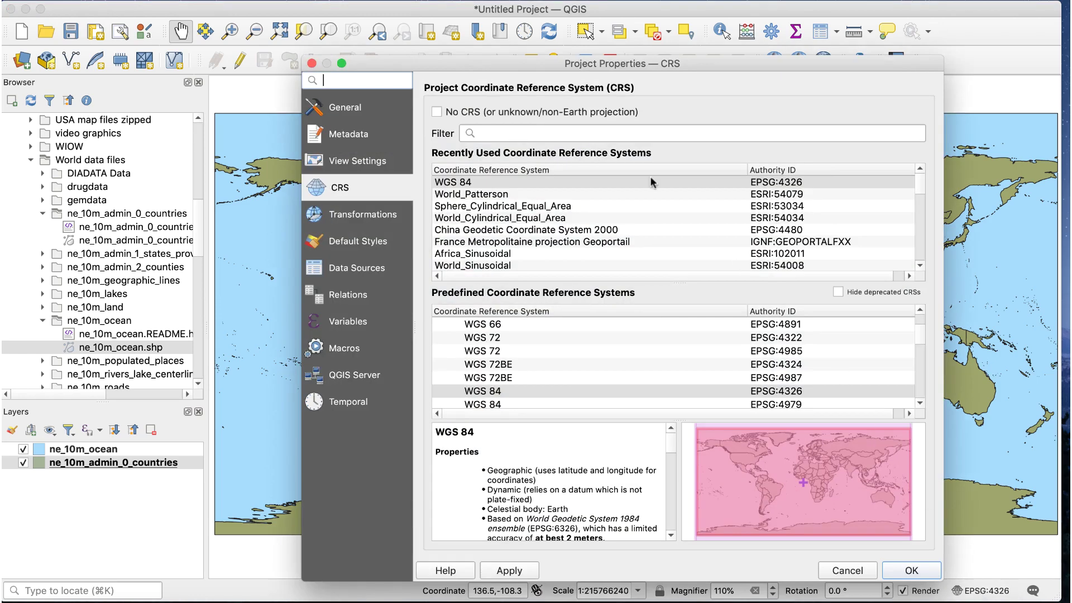
click(507, 132)
text(m)
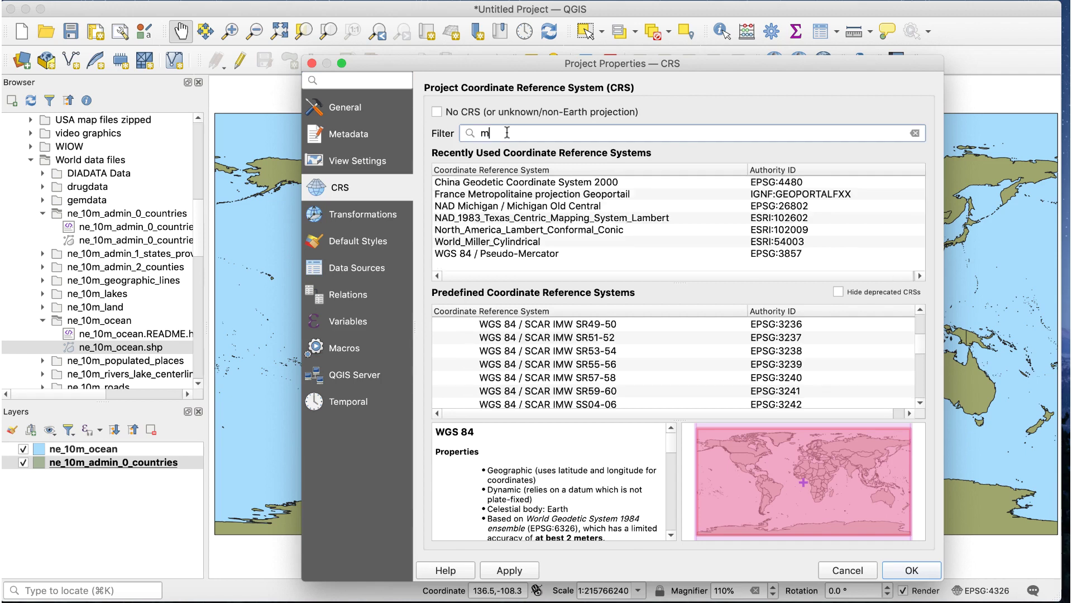
text(ercator)
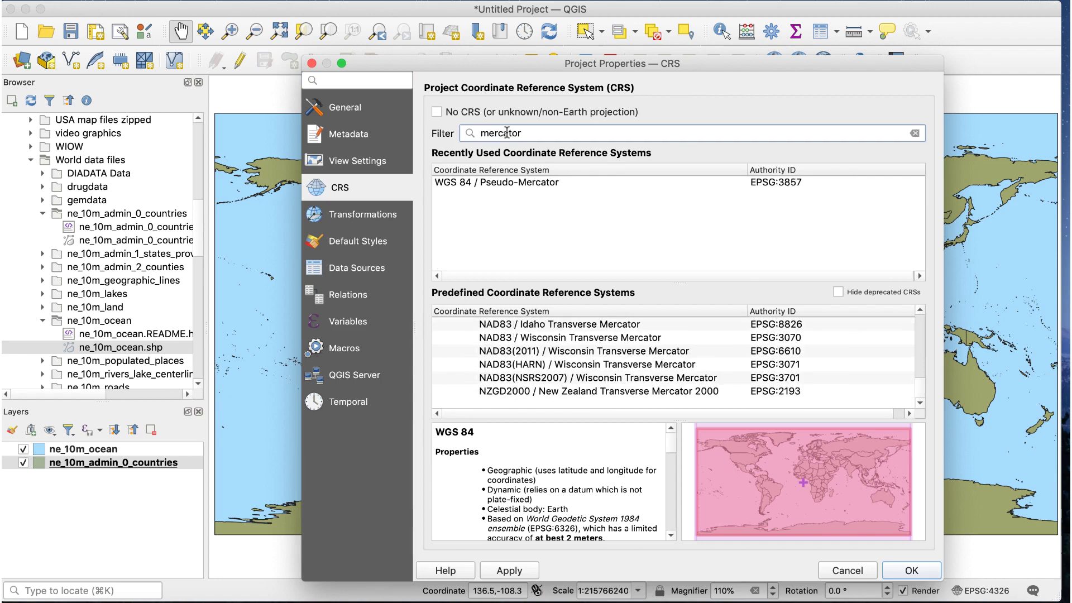
key(super+a)
key(BackSpace)
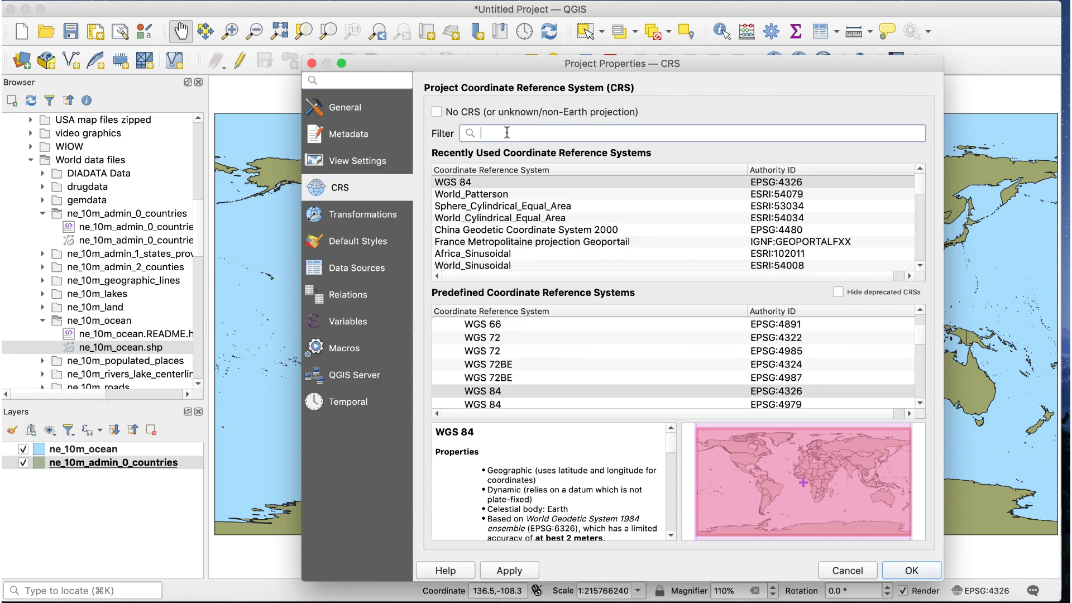
text(mercator)
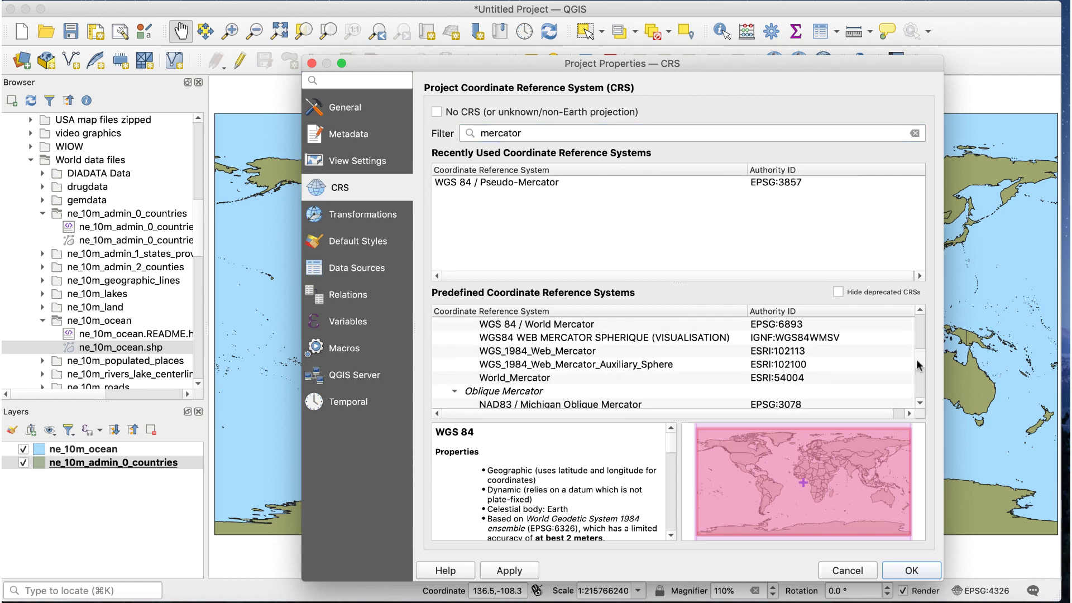
click(512, 379)
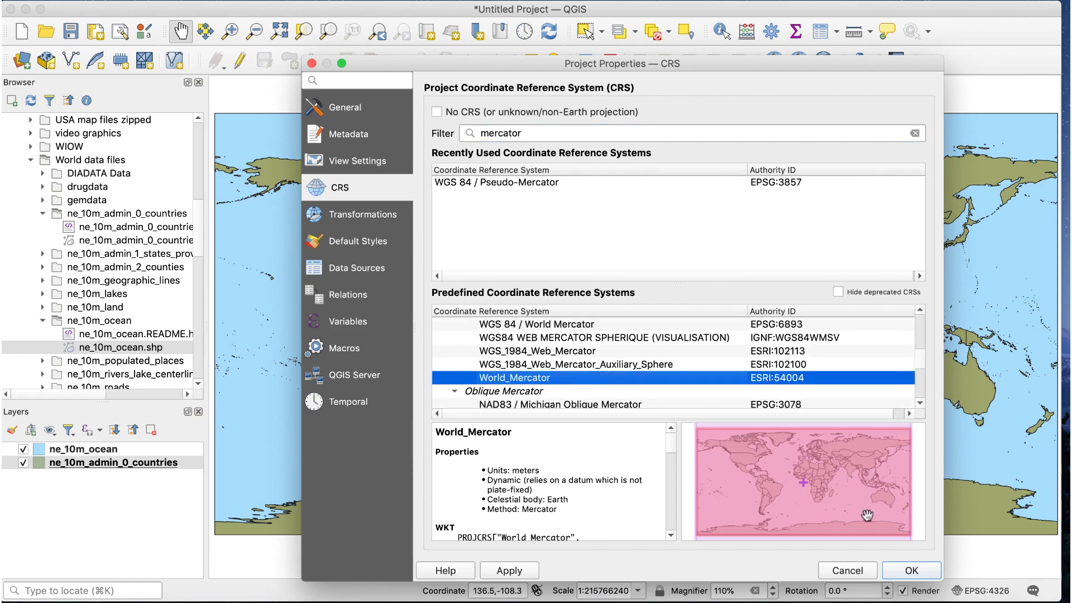
click(900, 572)
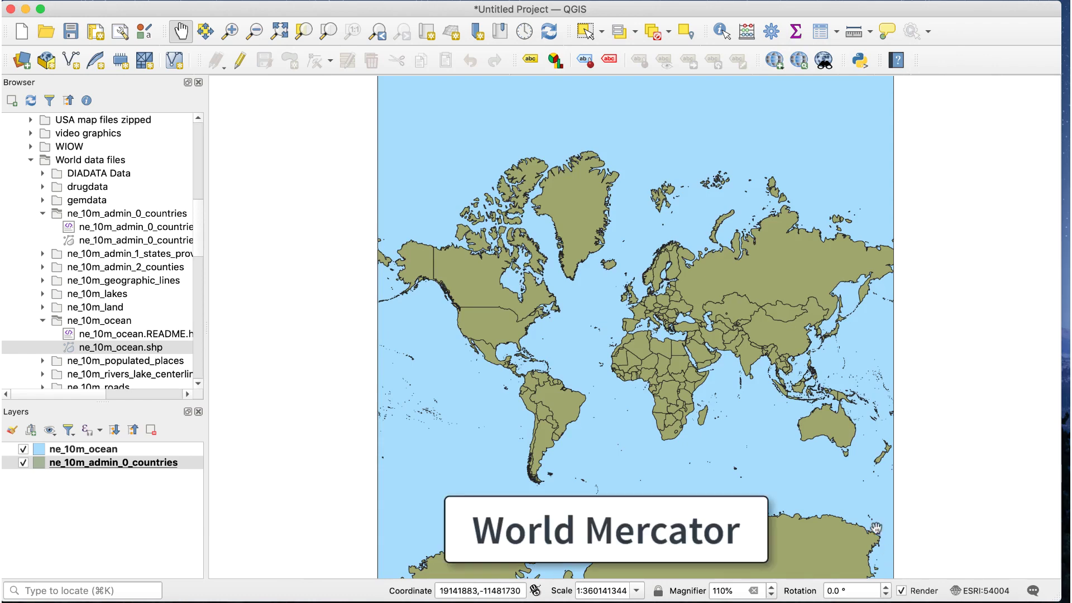
Zoom out to view Antarctica, then zoom back in on Greenland and northern Eurasia
drag(948, 526, 900, 134)
scroll(880, 332, down, 2)
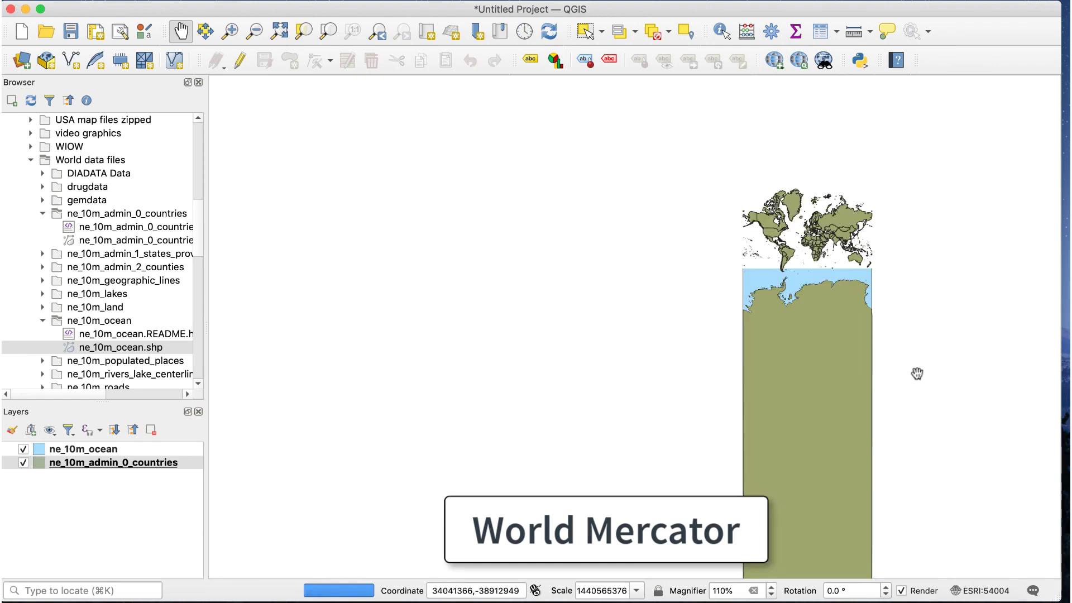
drag(915, 374, 682, 288)
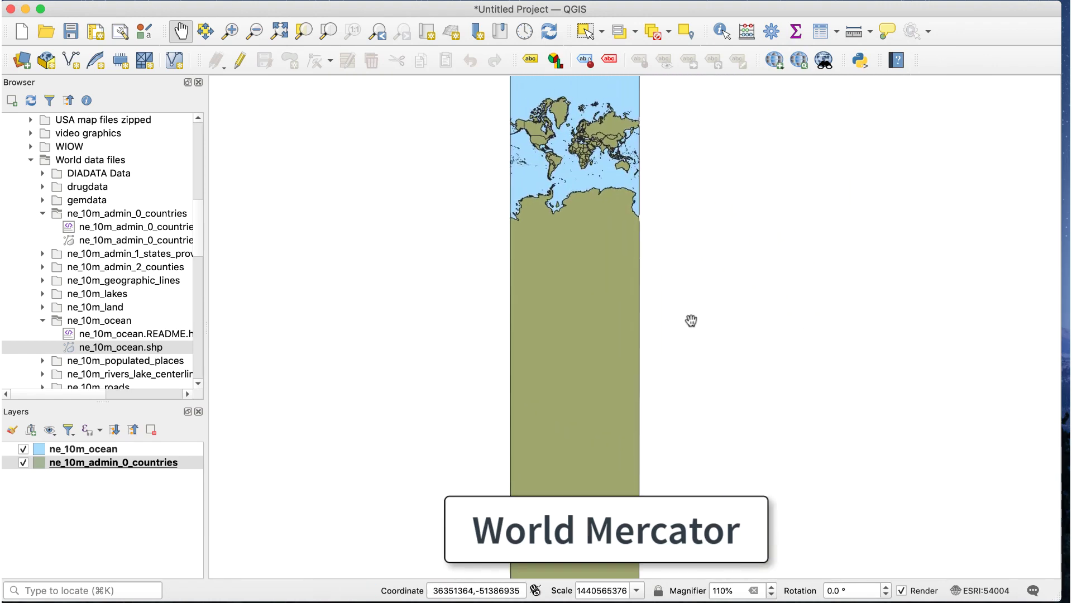
scroll(562, 159, up, 3)
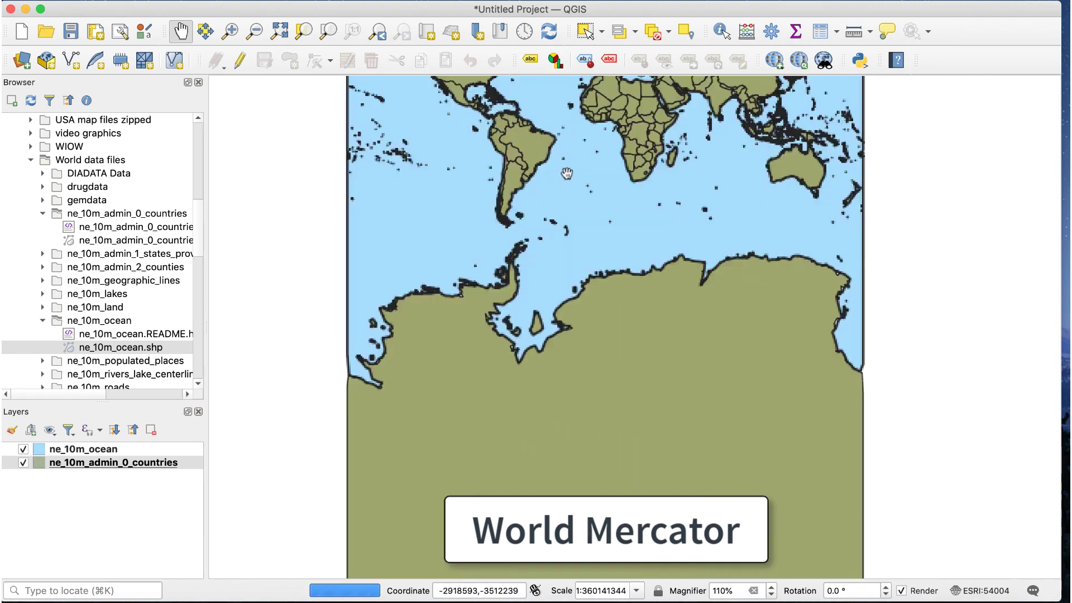
drag(563, 160, 511, 338)
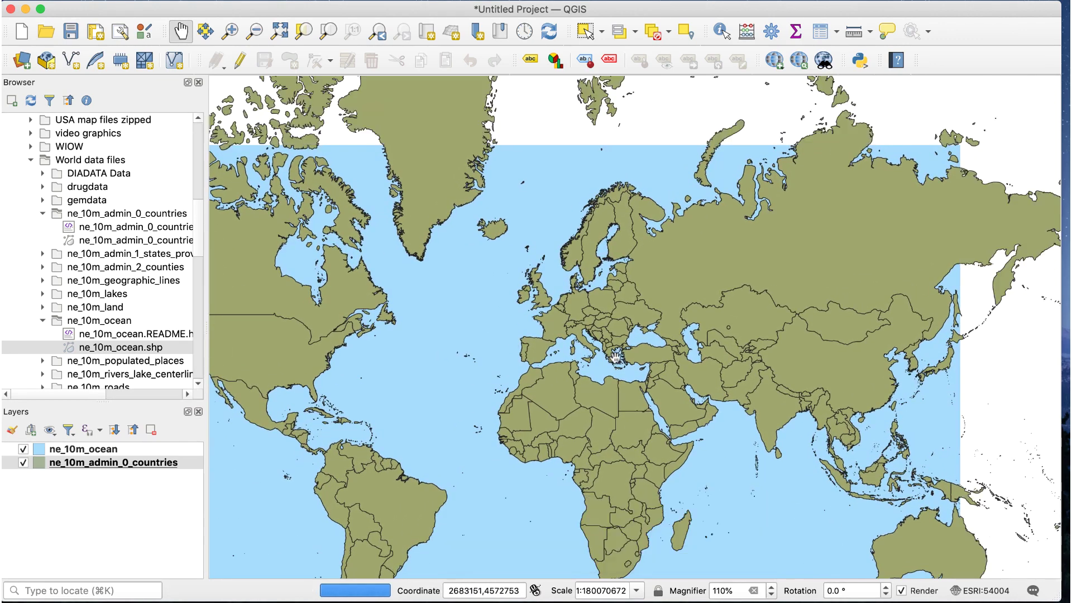
scroll(715, 285, down, 1)
drag(650, 339, 621, 324)
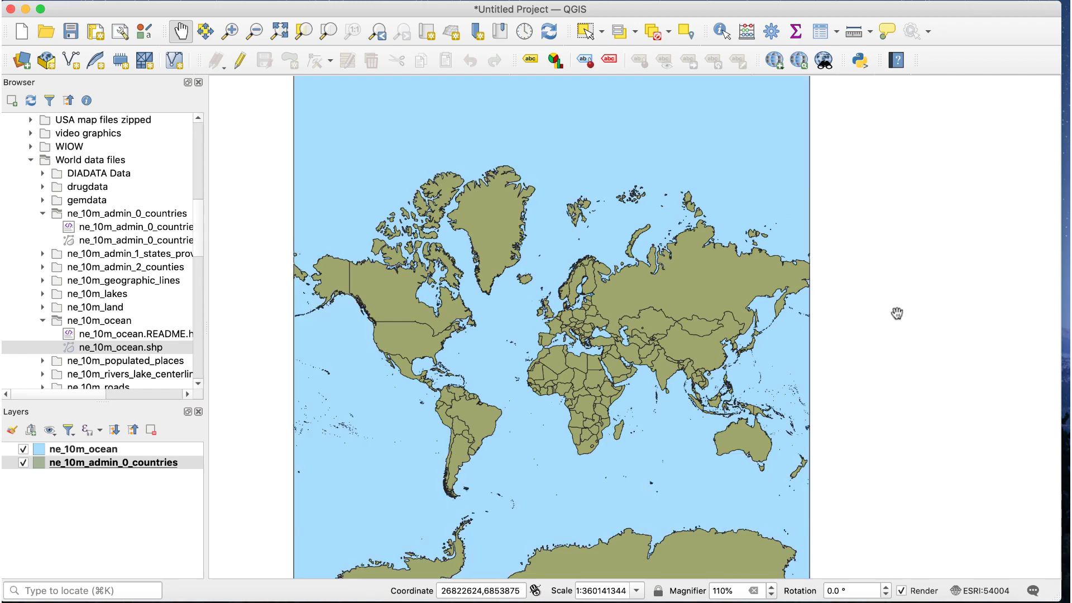
scroll(661, 361, up, 1)
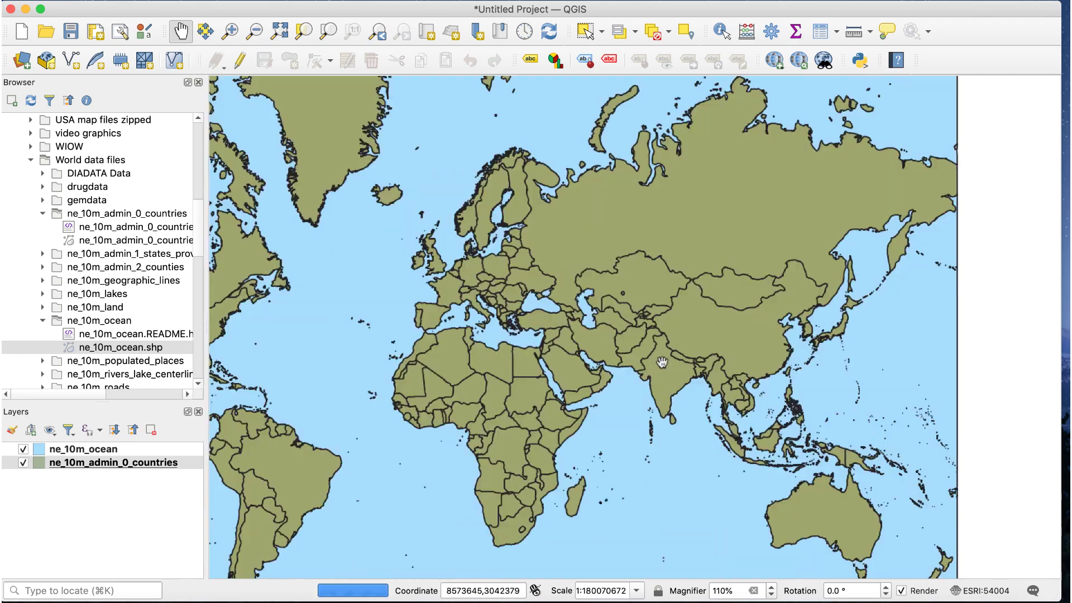
drag(645, 325, 695, 427)
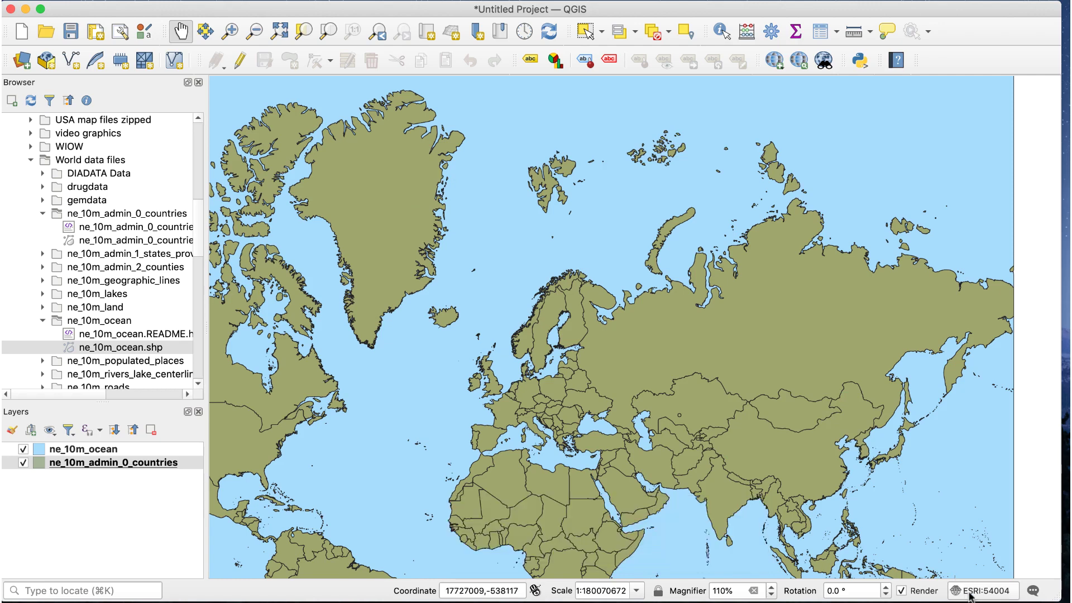
Search for 'miller' and apply World_Miller_Cylindrical (ESRI:54003) as the project CRS
click(970, 597)
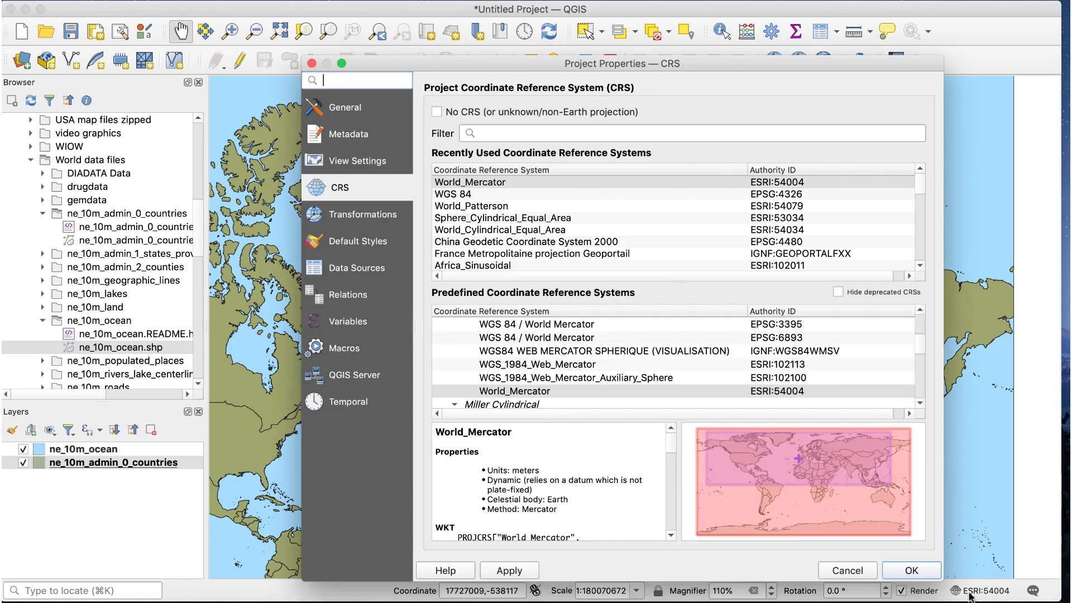
click(510, 133)
text(m)
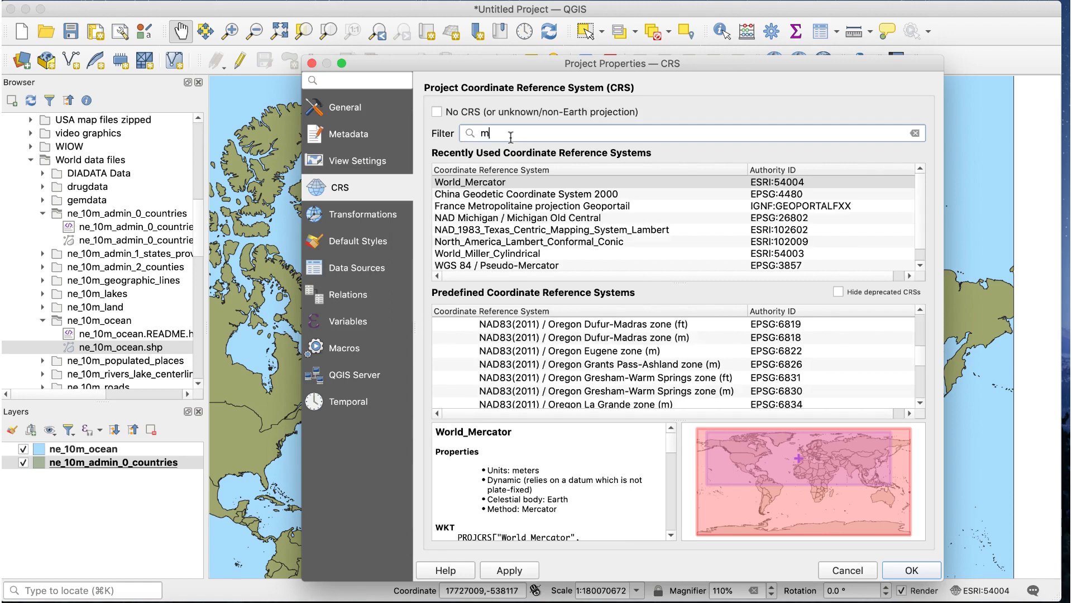
text(iller)
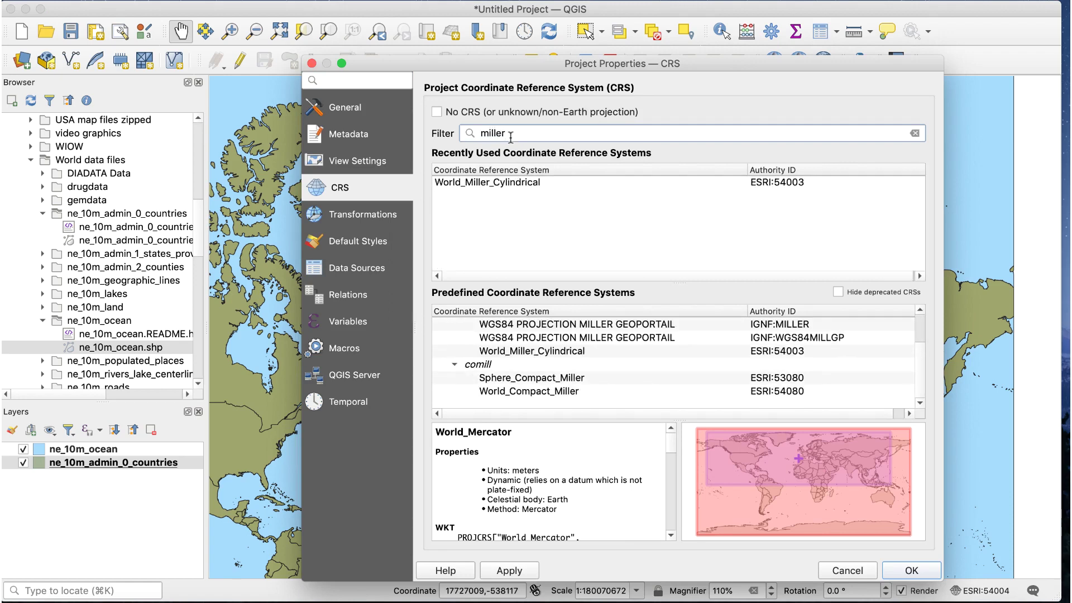
click(535, 350)
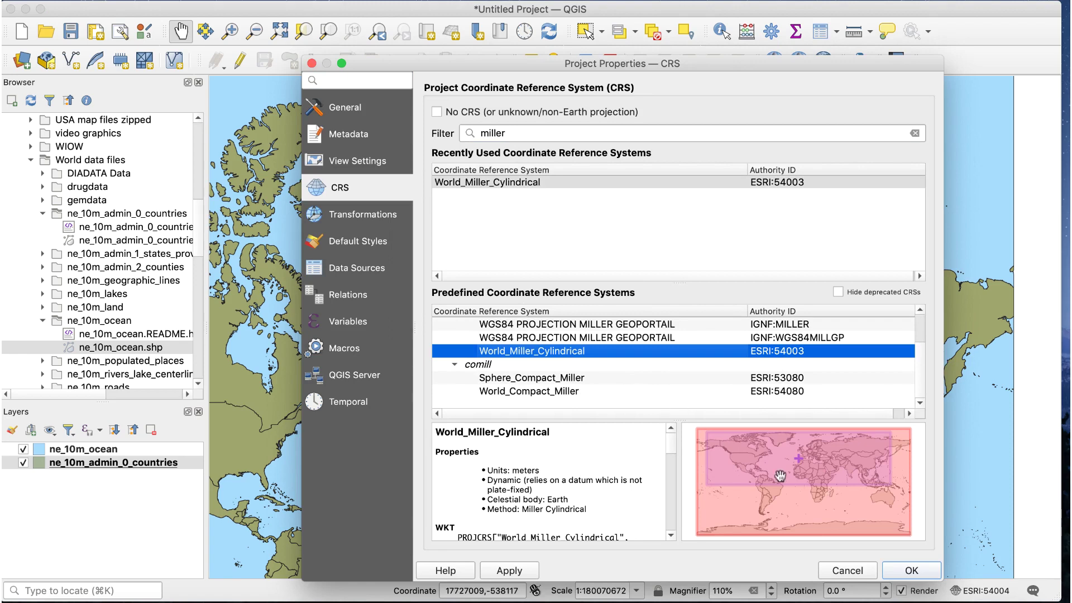
click(886, 569)
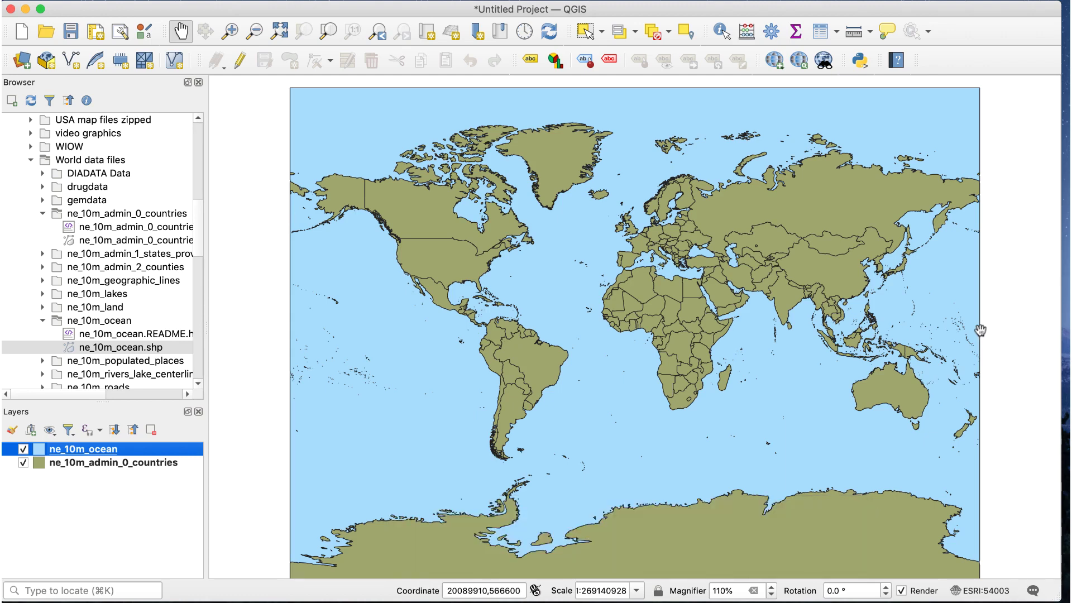
Search for 'gall' and apply World_Gall_Stereographic (ESRI:54016) as the project CRS
click(986, 591)
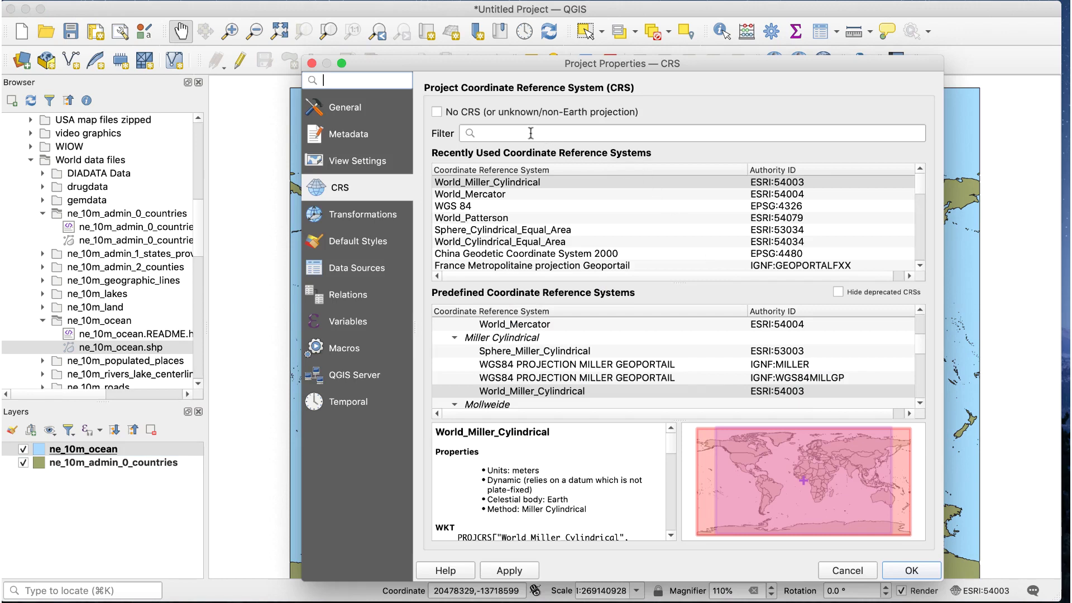
click(525, 132)
text(gall)
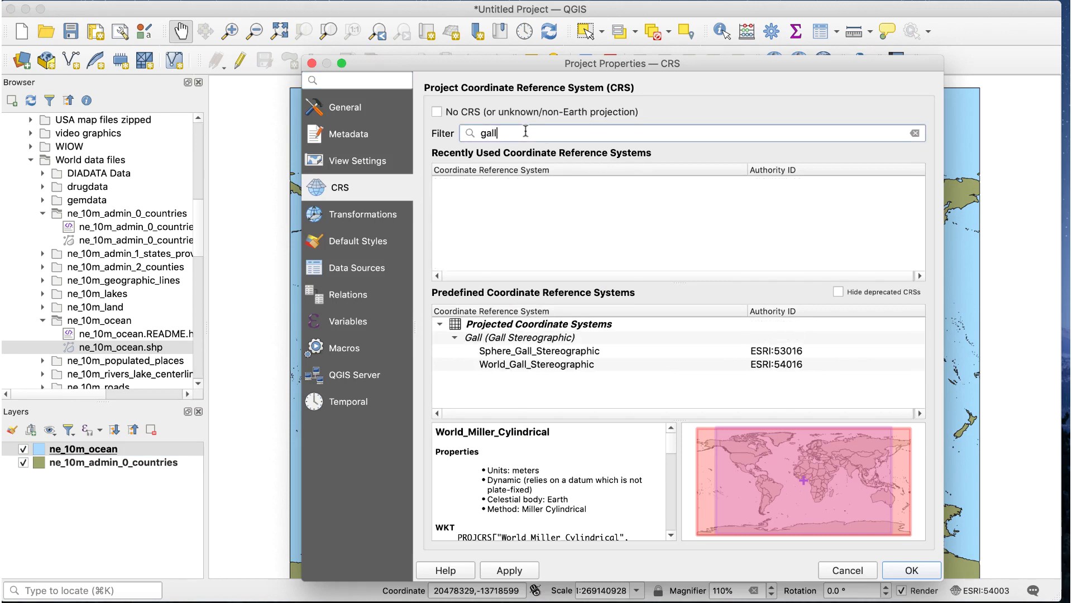
click(606, 369)
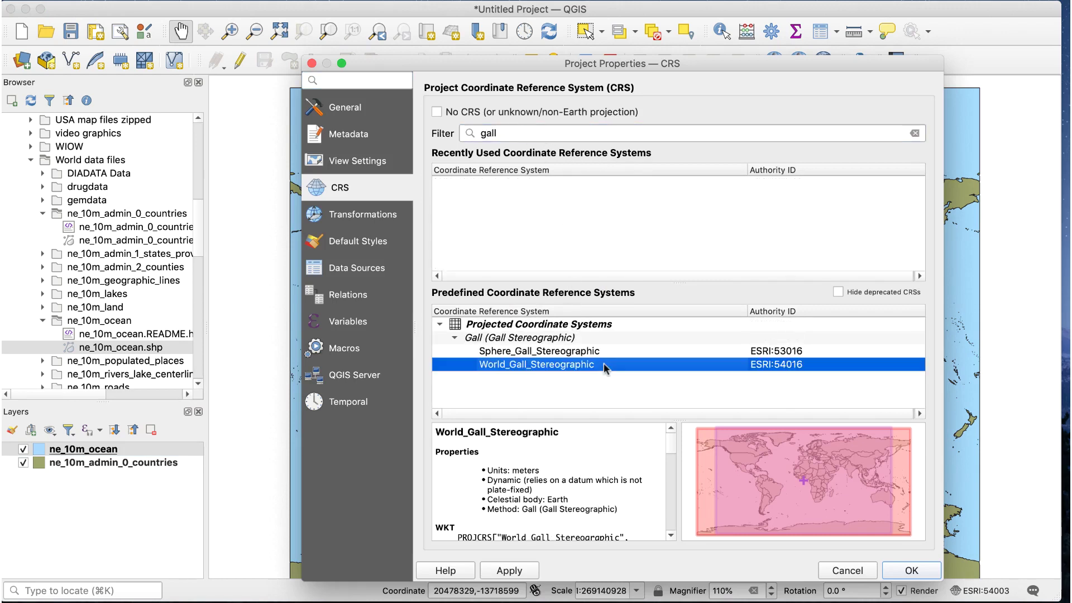
click(908, 571)
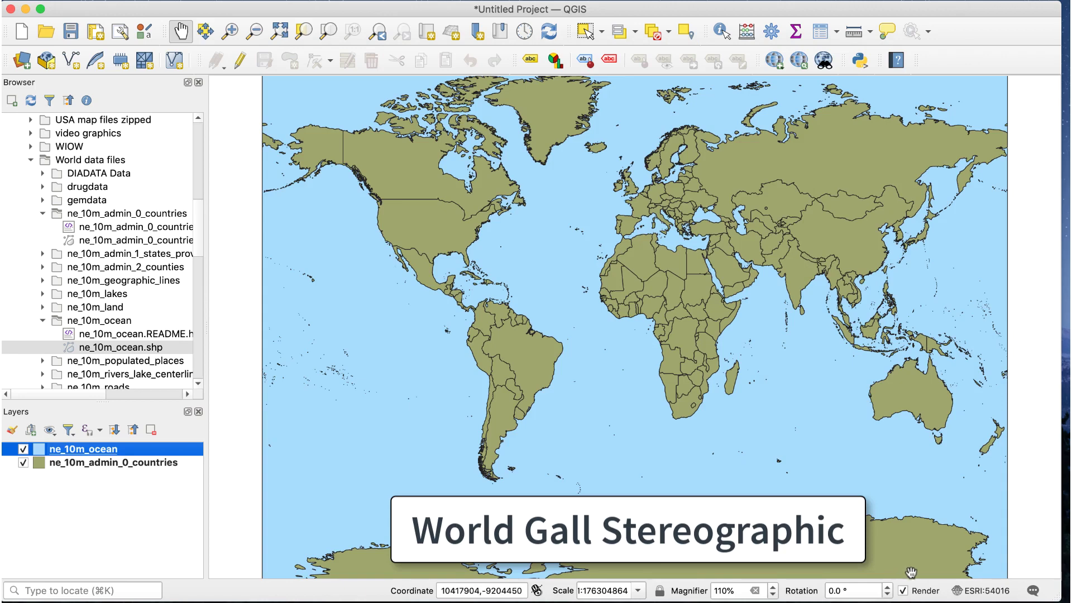
Search for 'patterson' and apply World_Patterson (ESRI:54079) as the project CRS
click(978, 592)
click(628, 131)
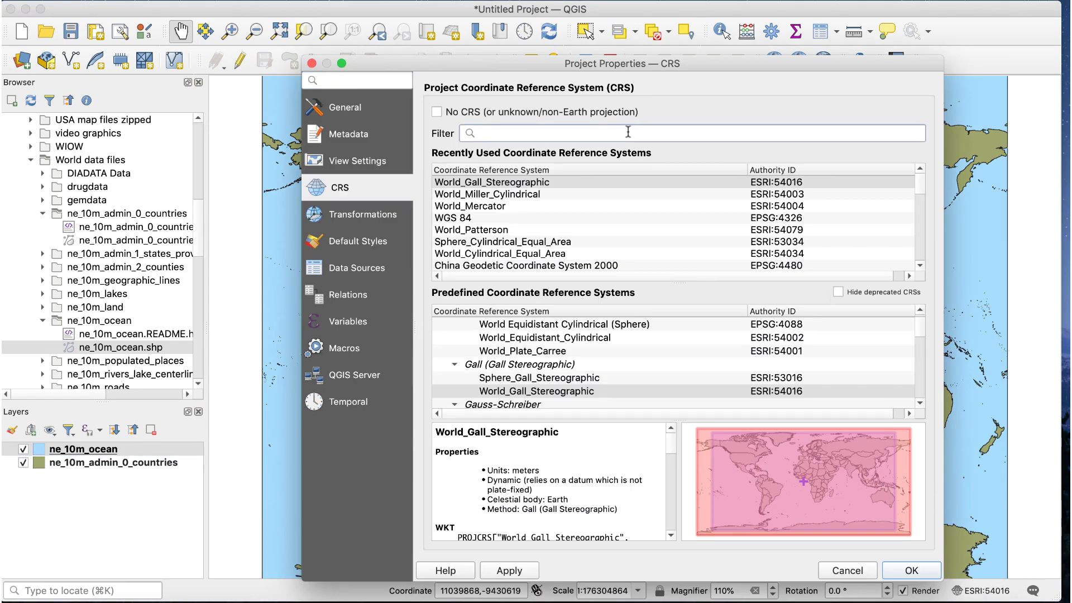
text(patterson)
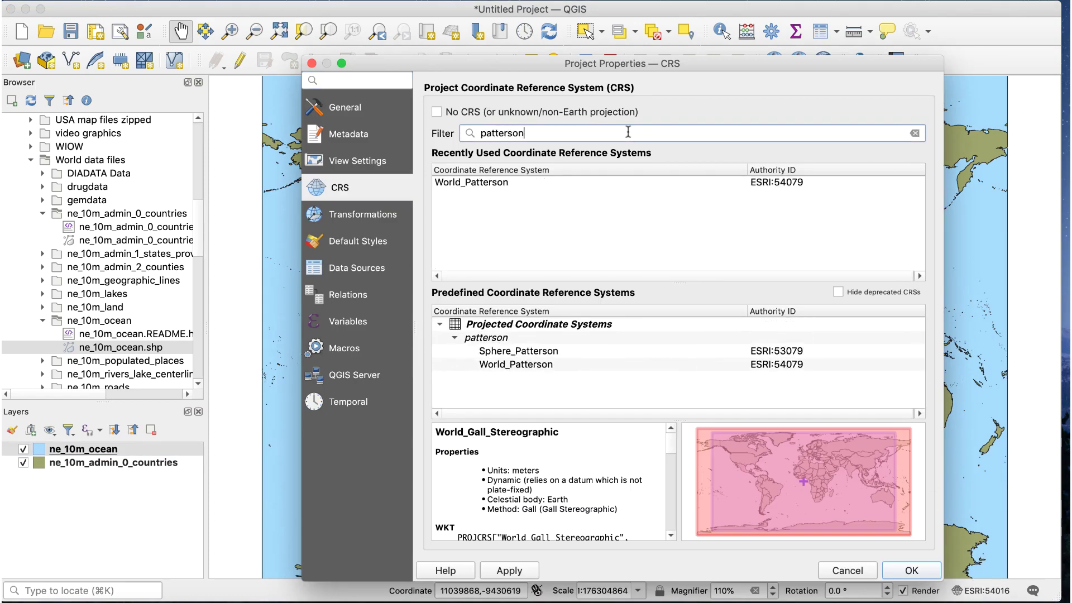
click(551, 364)
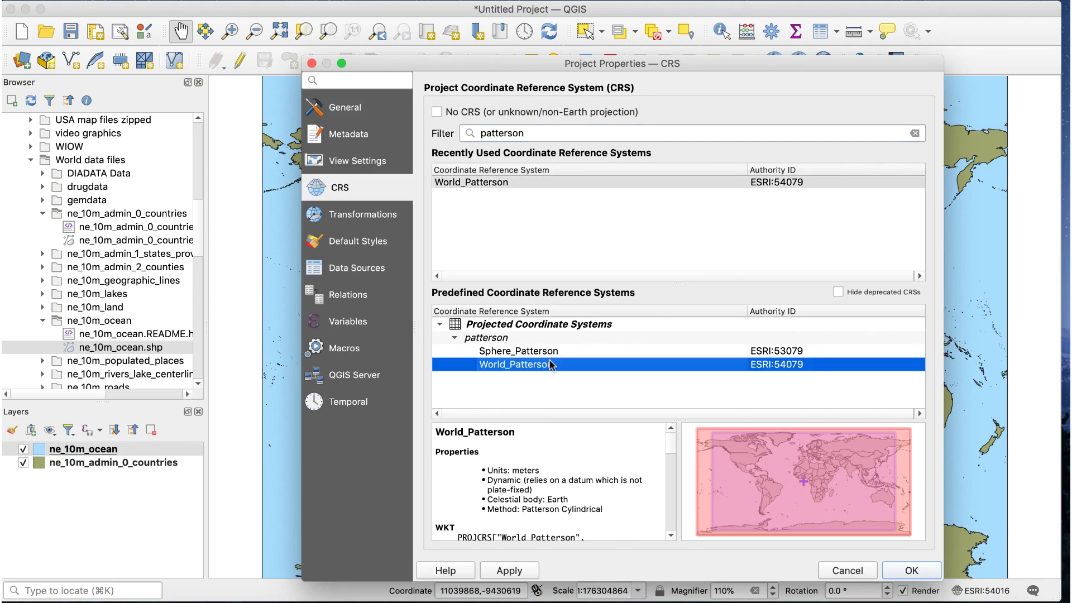
key(Return)
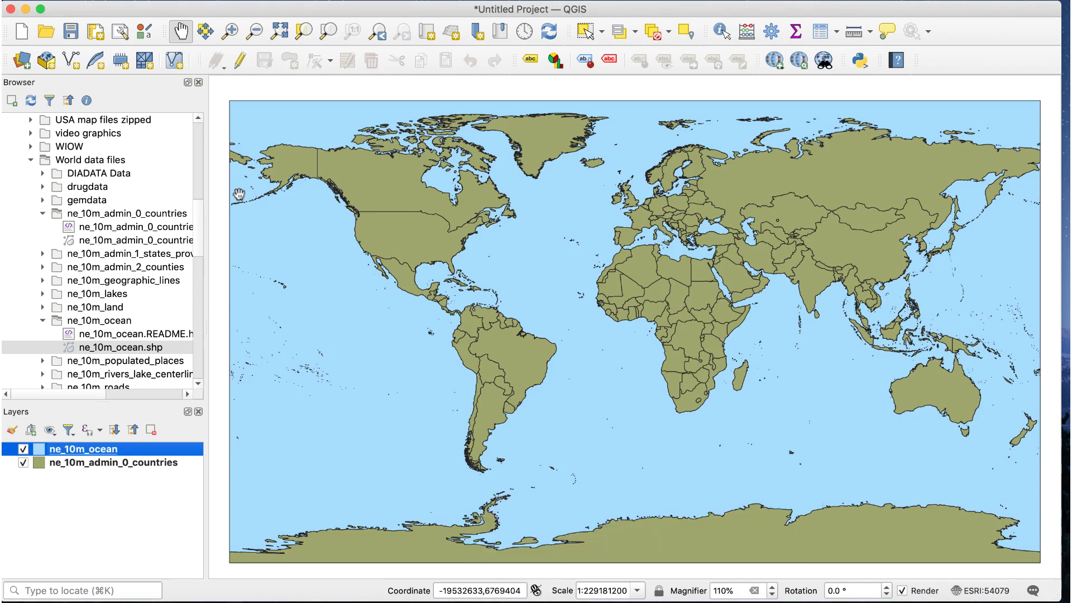
Apply Winkel Tripel, then switch the project CRS to World_Robinson (ESRI:54030)
click(975, 592)
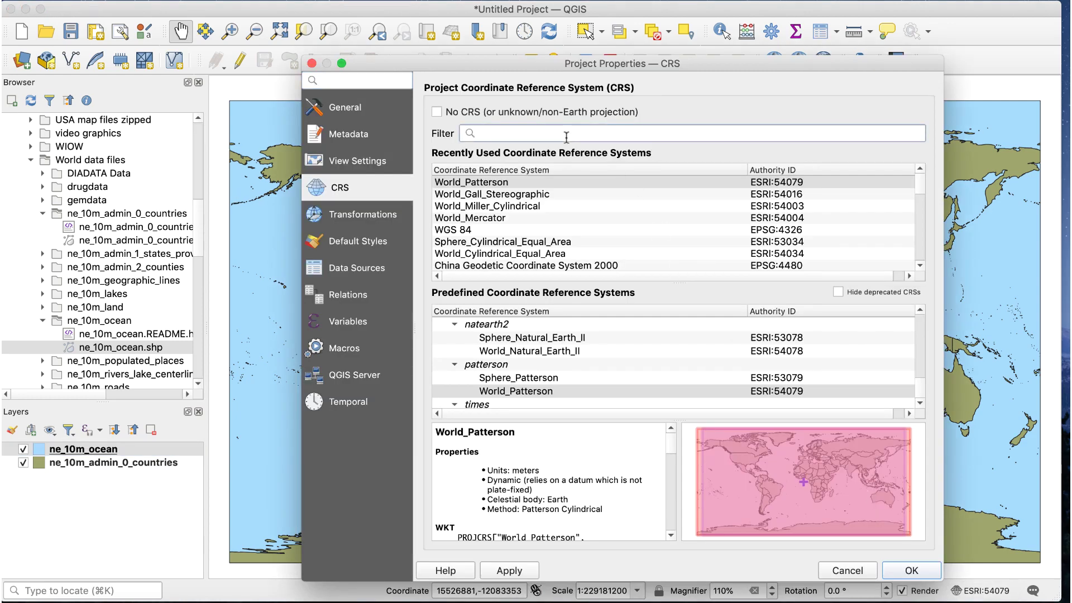
text(winkel)
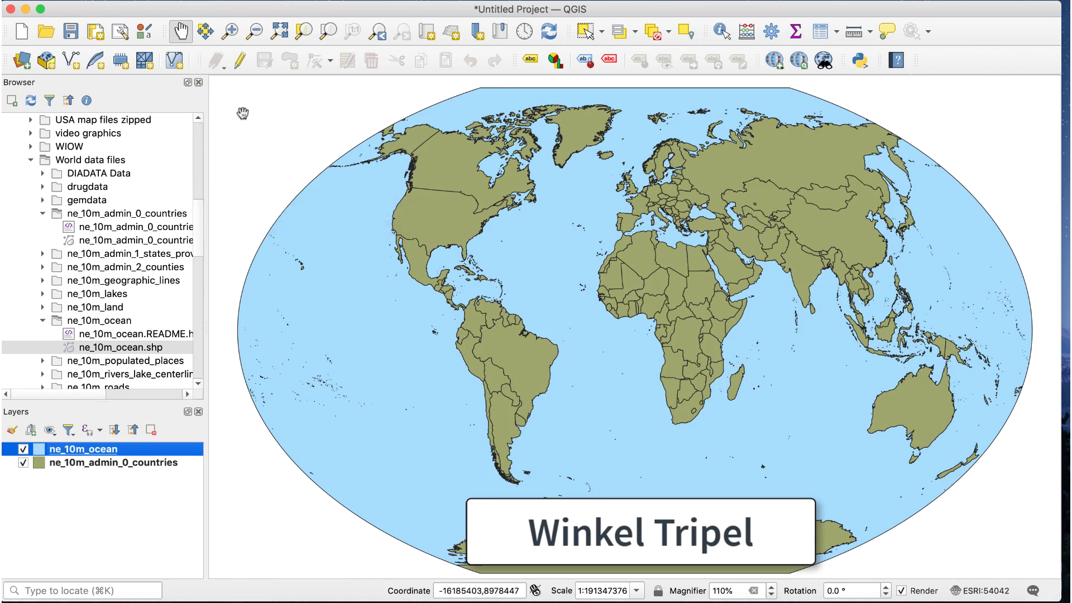
click(985, 590)
click(561, 133)
text(robinson)
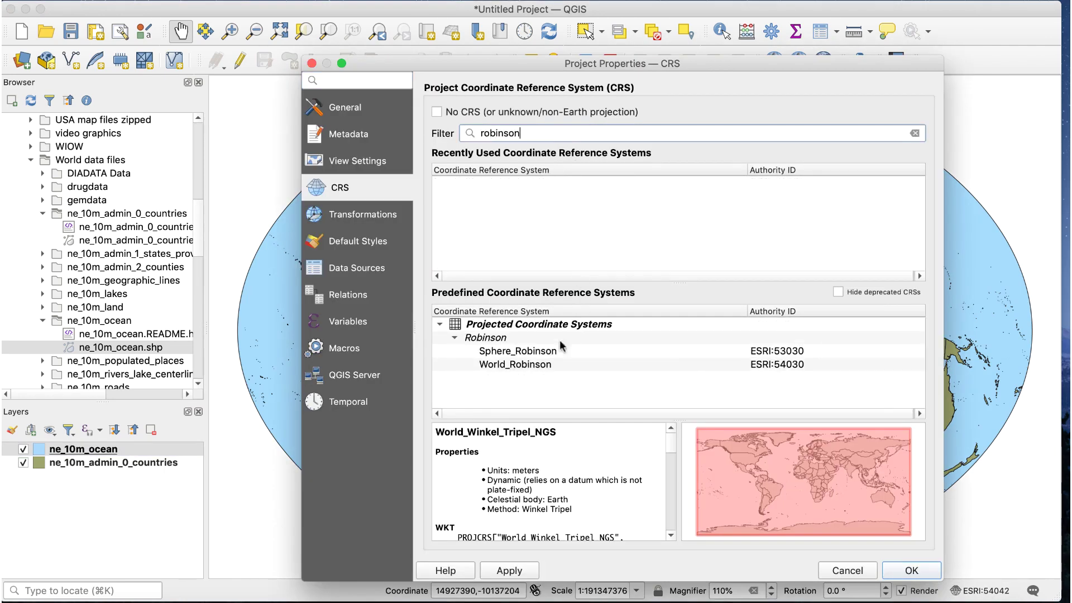
click(552, 365)
click(897, 570)
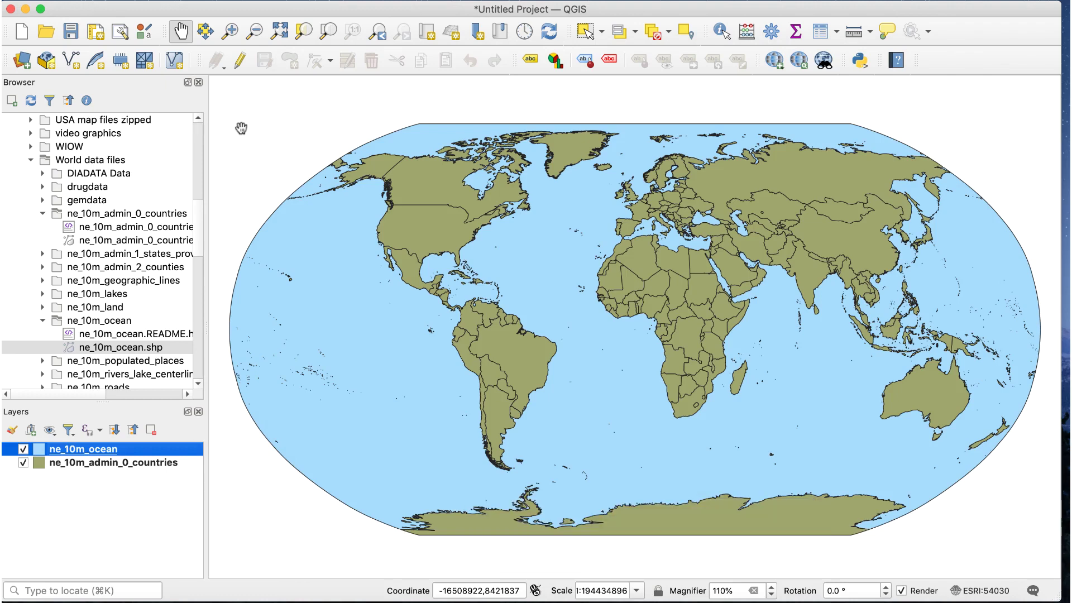
Search for 'equal earth' and apply Sphere_Equal_Earth_Greenwich (ESRI:53035) as the project CRS
click(982, 591)
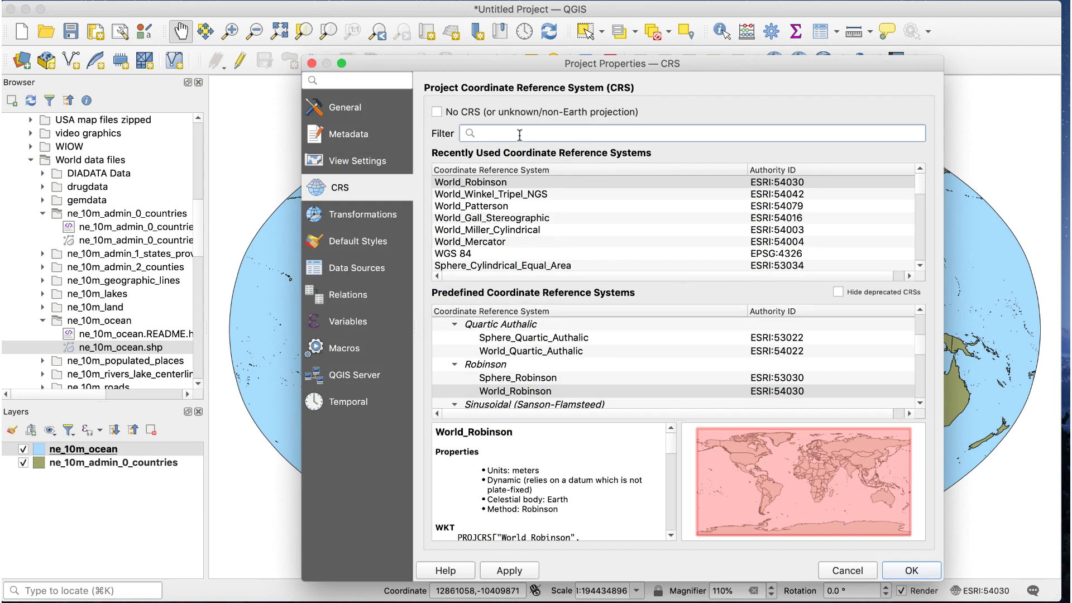
text(equal ea)
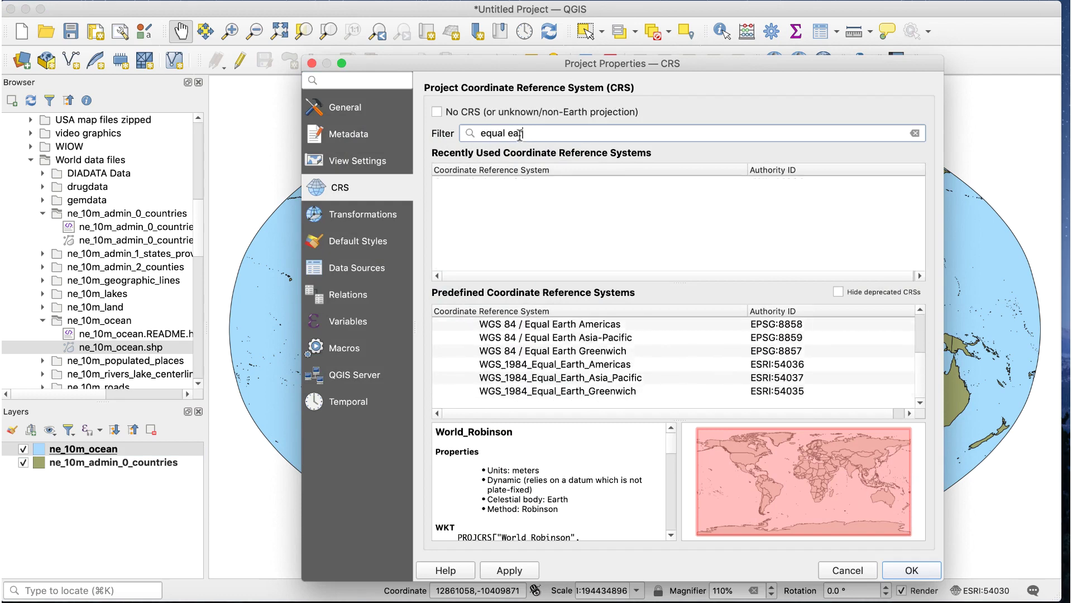
text(rth)
click(596, 378)
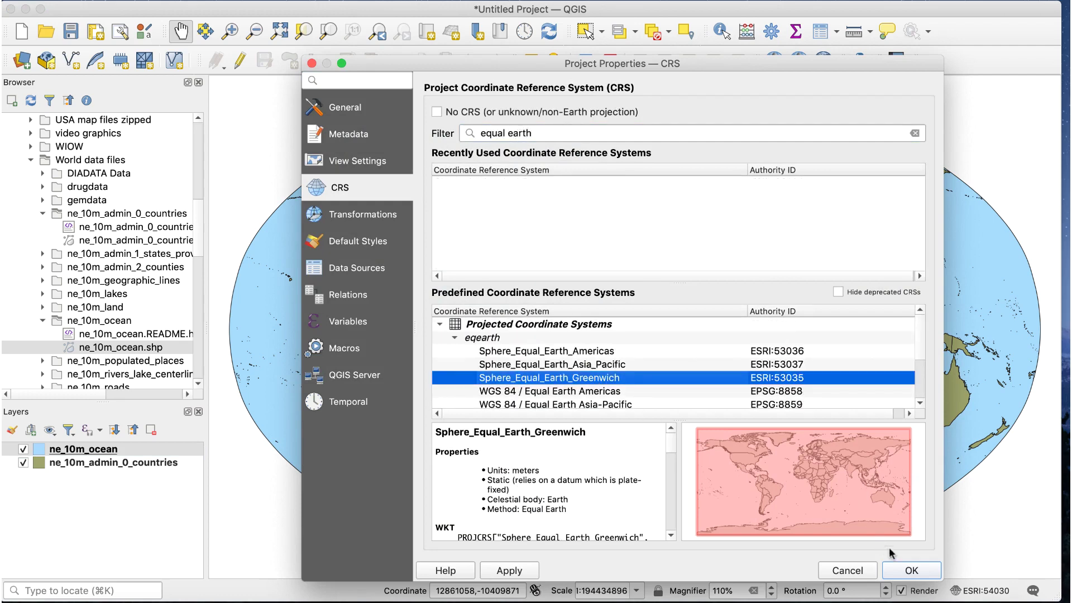
click(896, 569)
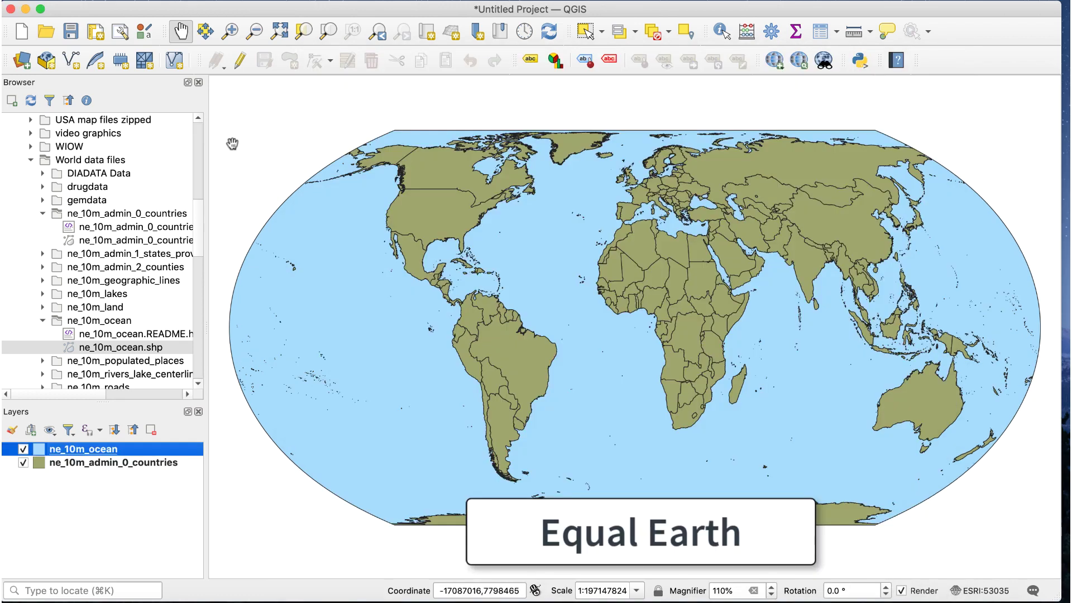
click(985, 590)
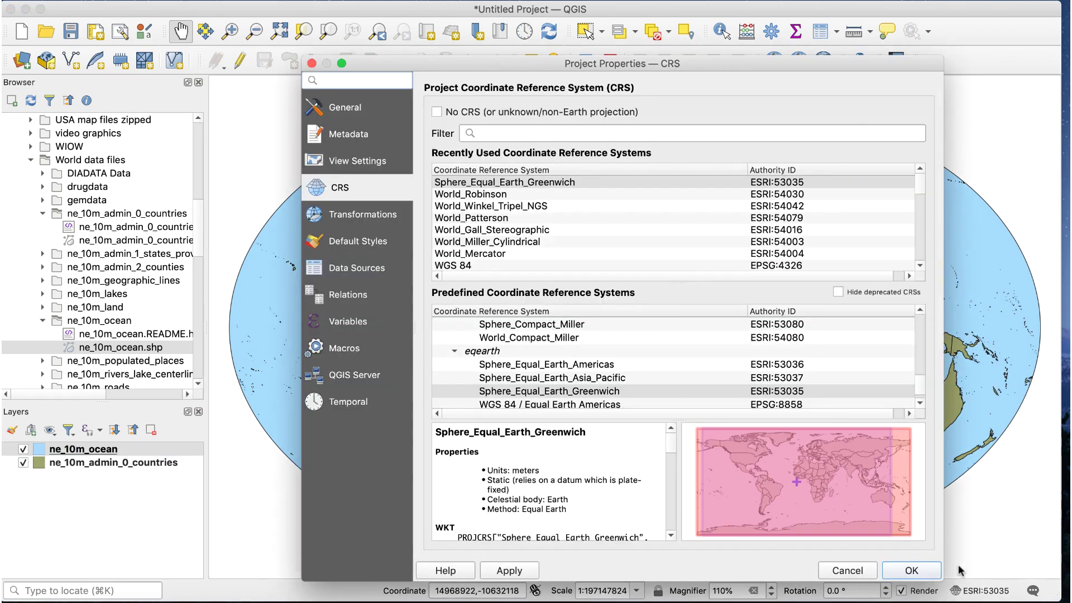
Search for 'natural earth' and apply World_Natural_Earth as the project CRS
click(541, 129)
text(natural earth)
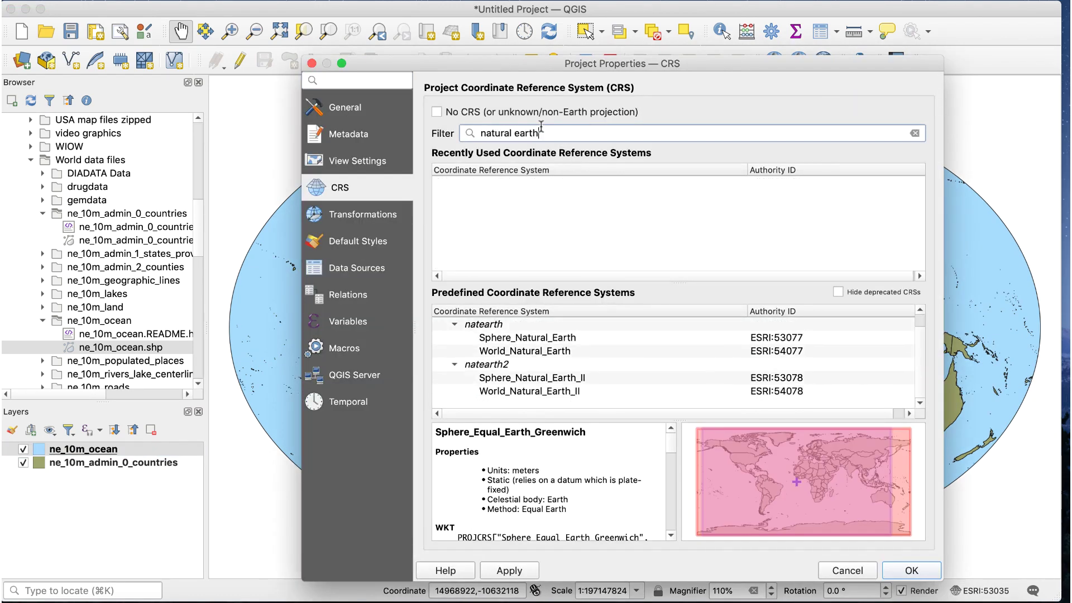
click(568, 352)
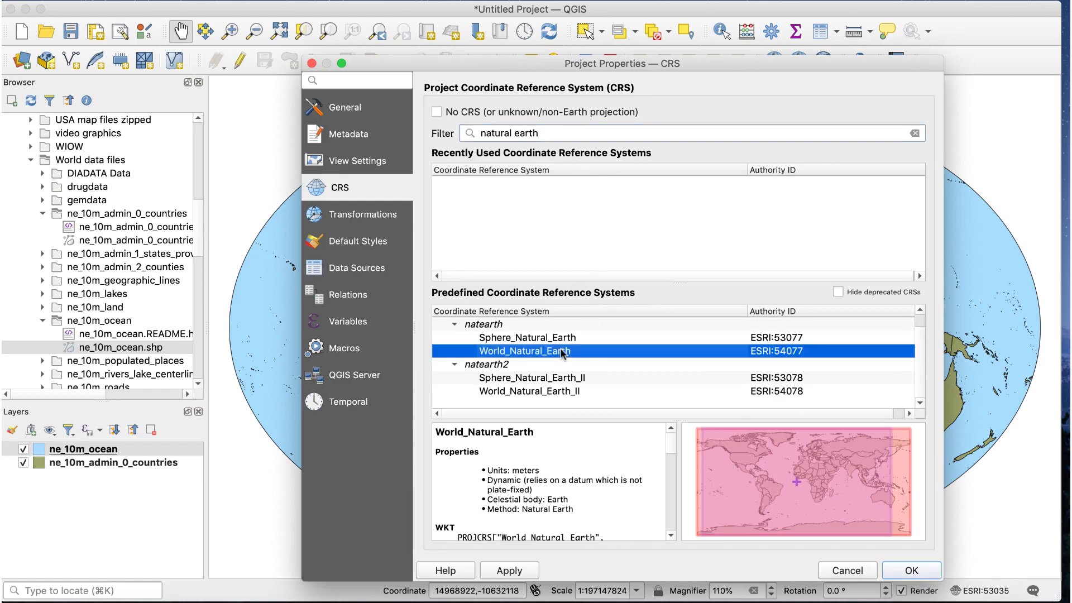
click(898, 575)
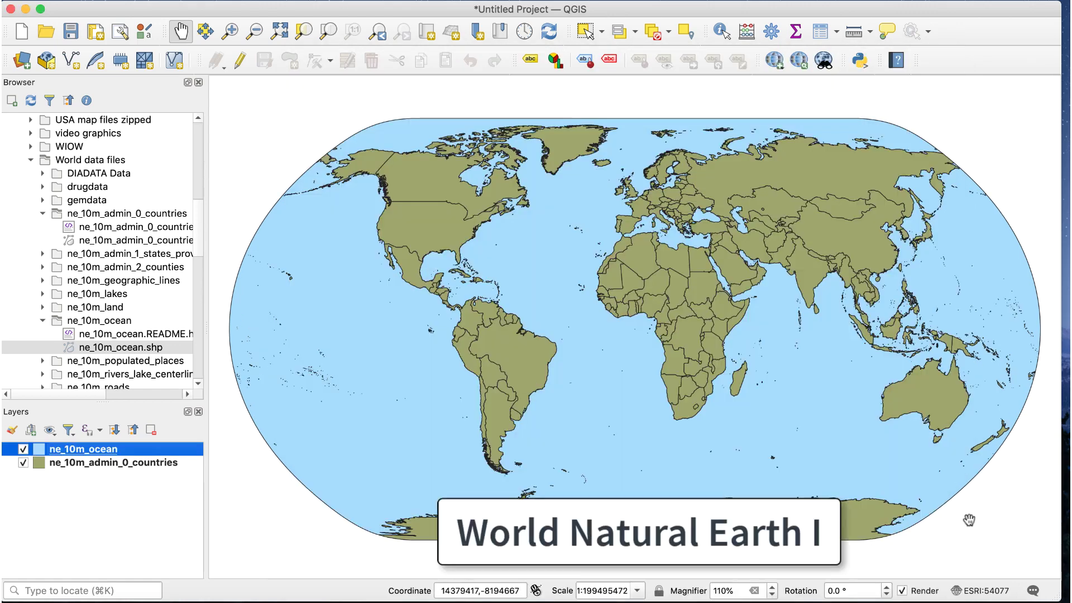
Switch the project CRS to World_Natural_Earth_II (ESRI:54078)
click(984, 590)
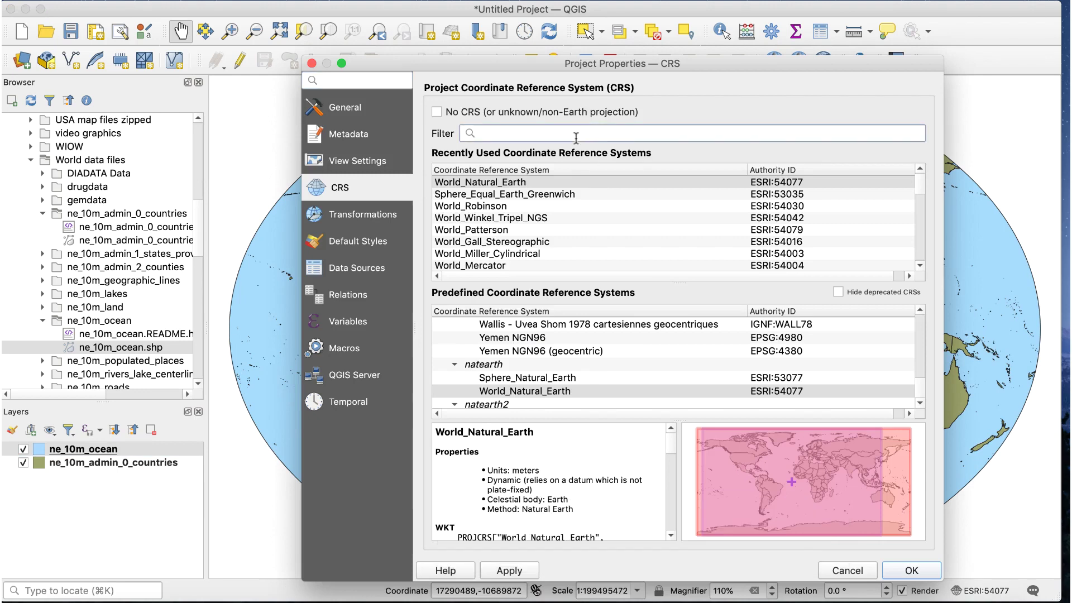
text(natural earth)
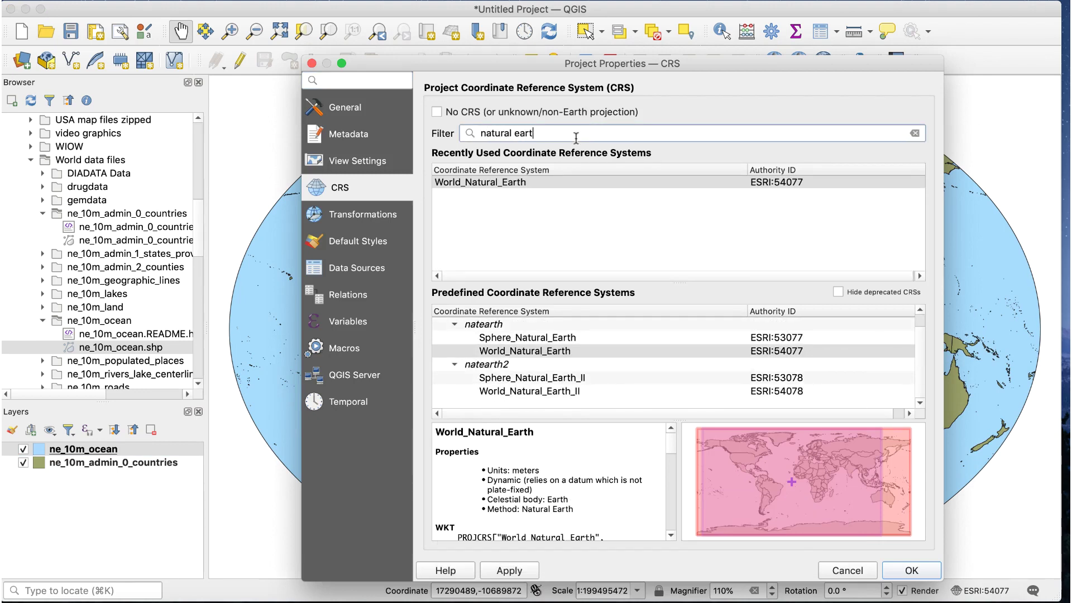
click(570, 391)
click(901, 569)
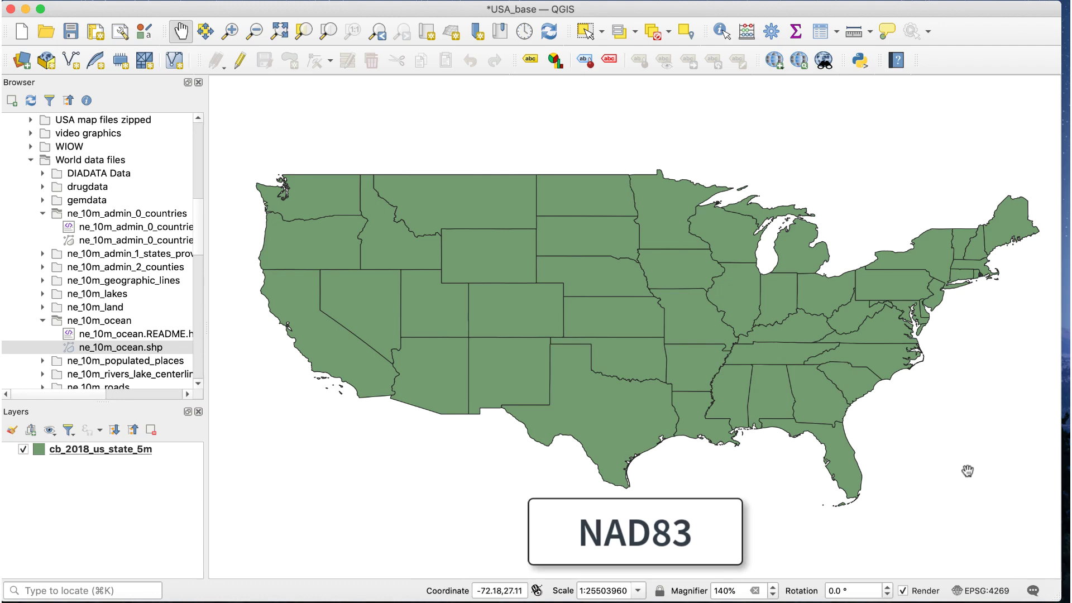
Confirm the USA_base states map uses NAD83 (EPSG:4269), leaving the CRS unchanged
click(971, 595)
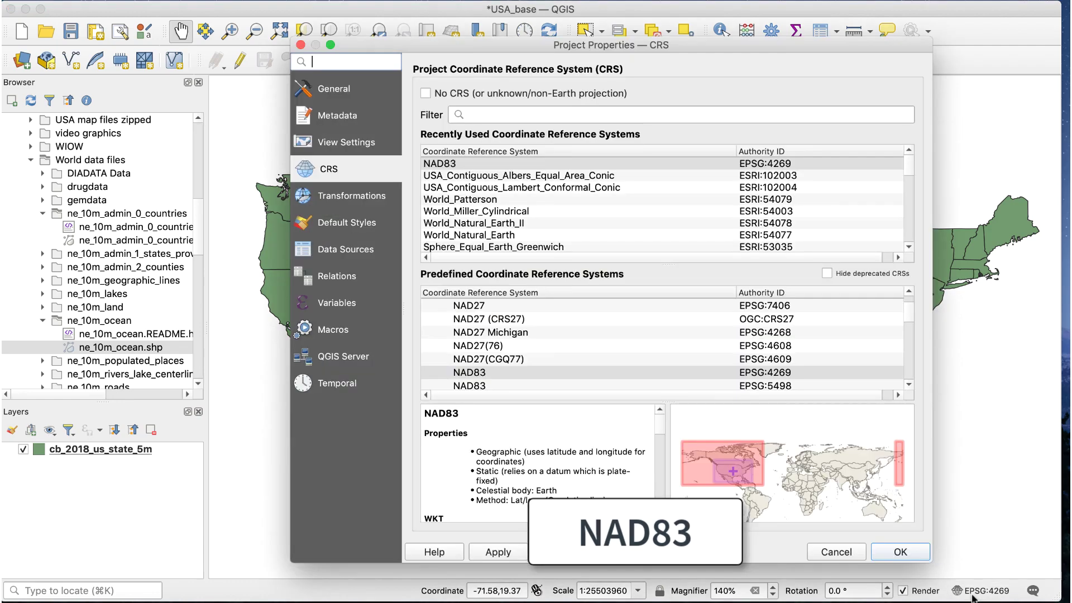
click(575, 372)
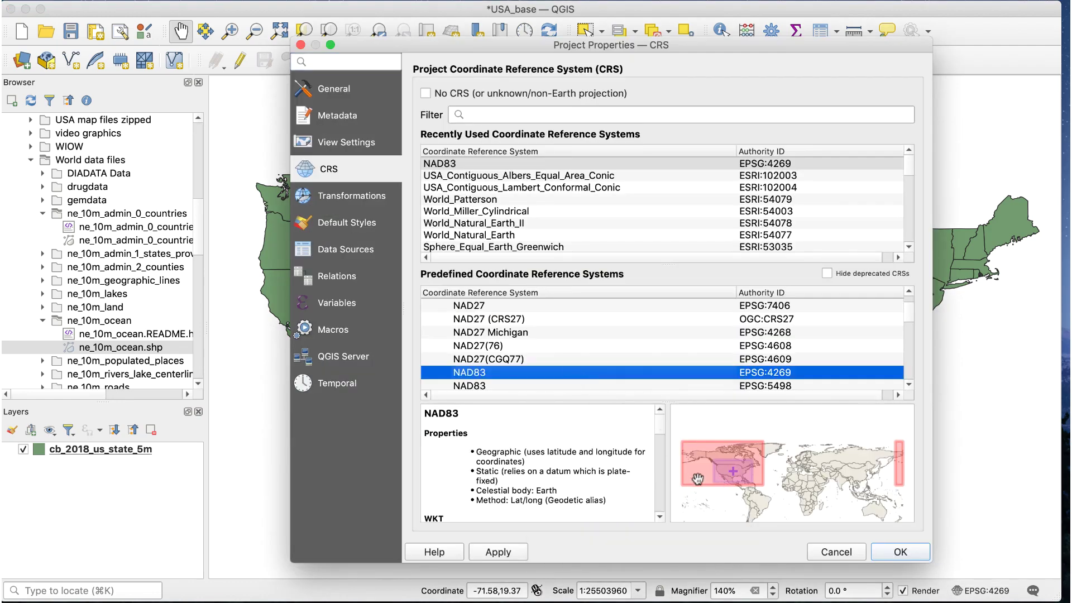
click(835, 552)
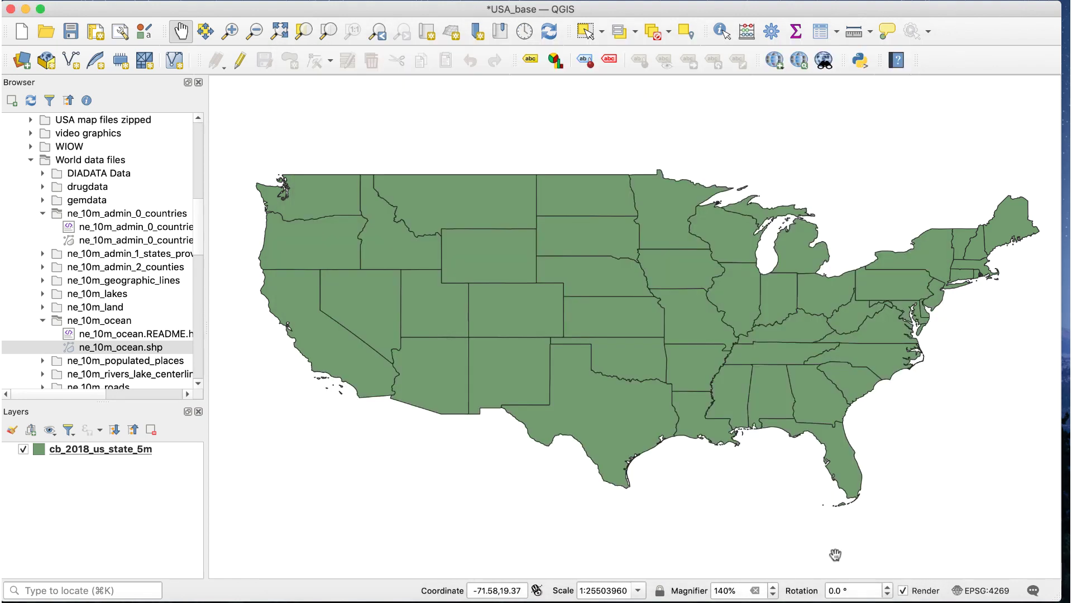
click(980, 594)
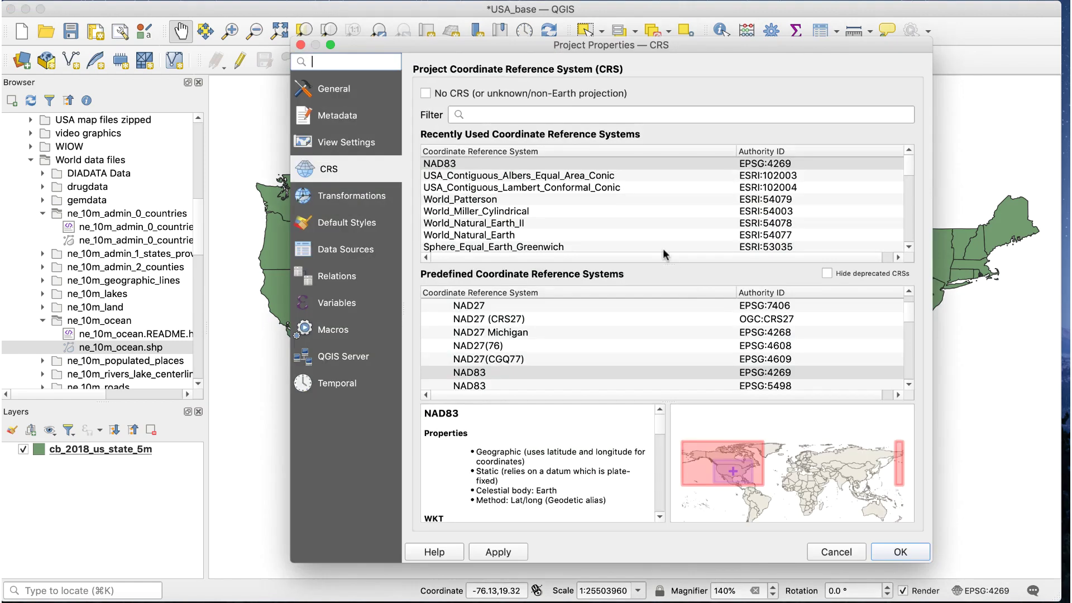
Apply World_Miller_Cylindrical to the US states map
click(575, 114)
text(m)
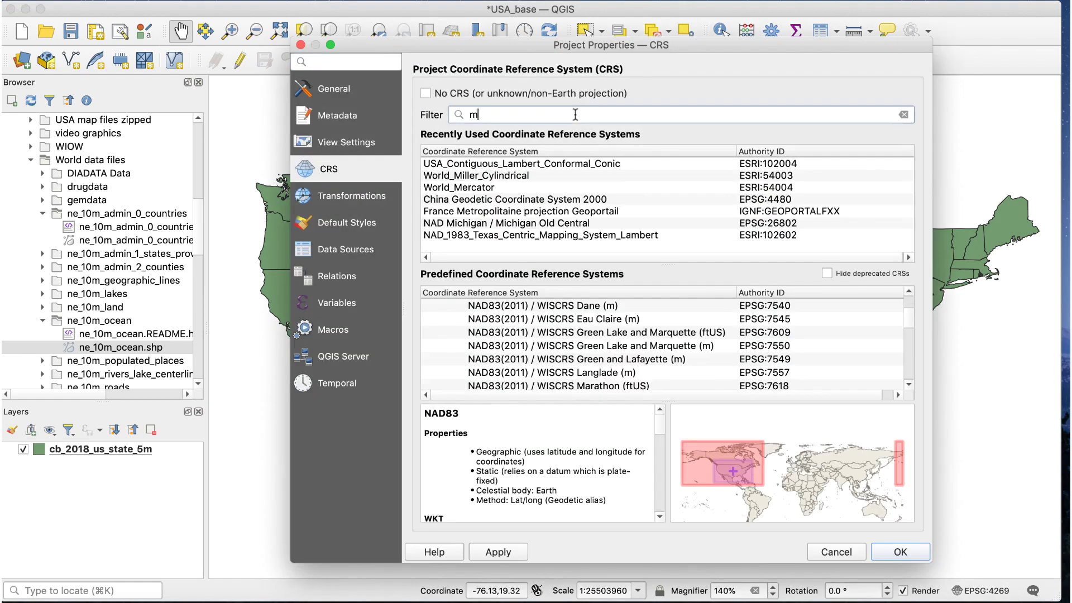
text(iller)
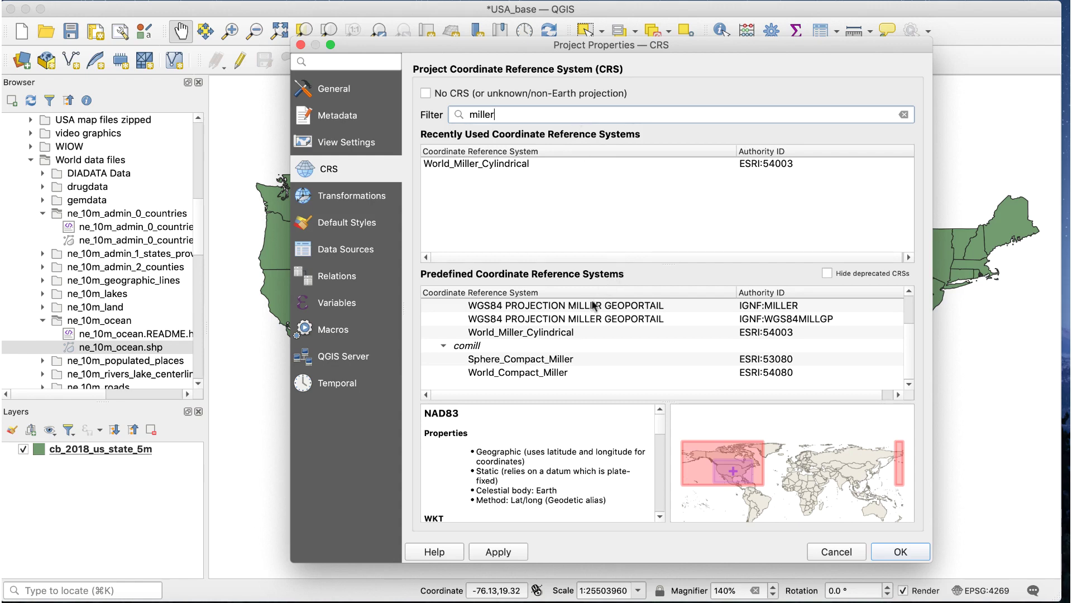
click(581, 332)
click(900, 552)
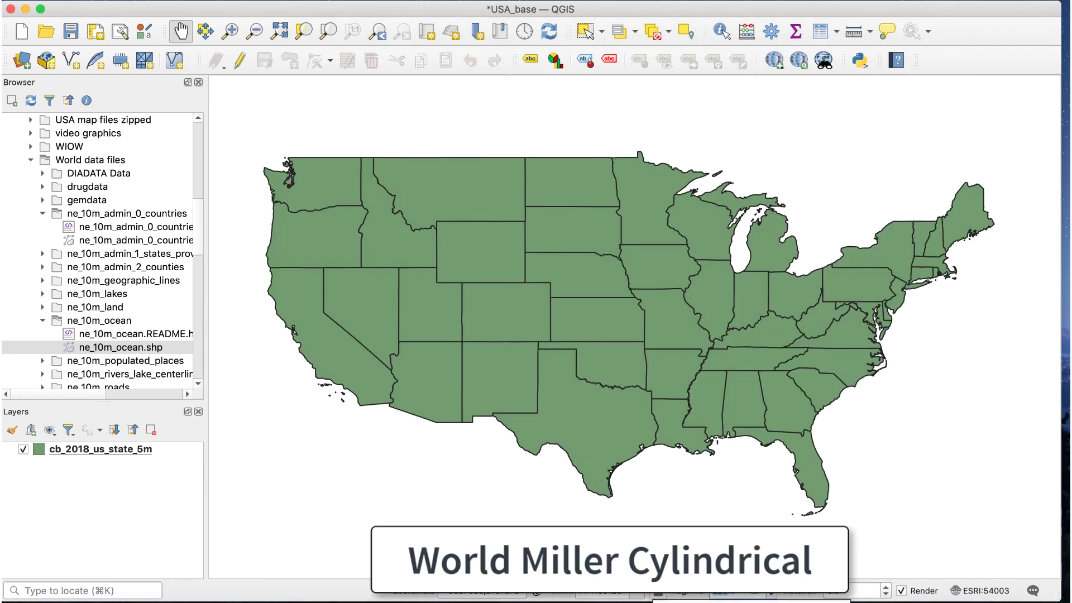
Search for 'patterson' and apply World_Patterson (ESRI:54079) to the US states map
click(983, 591)
click(558, 109)
text(pat)
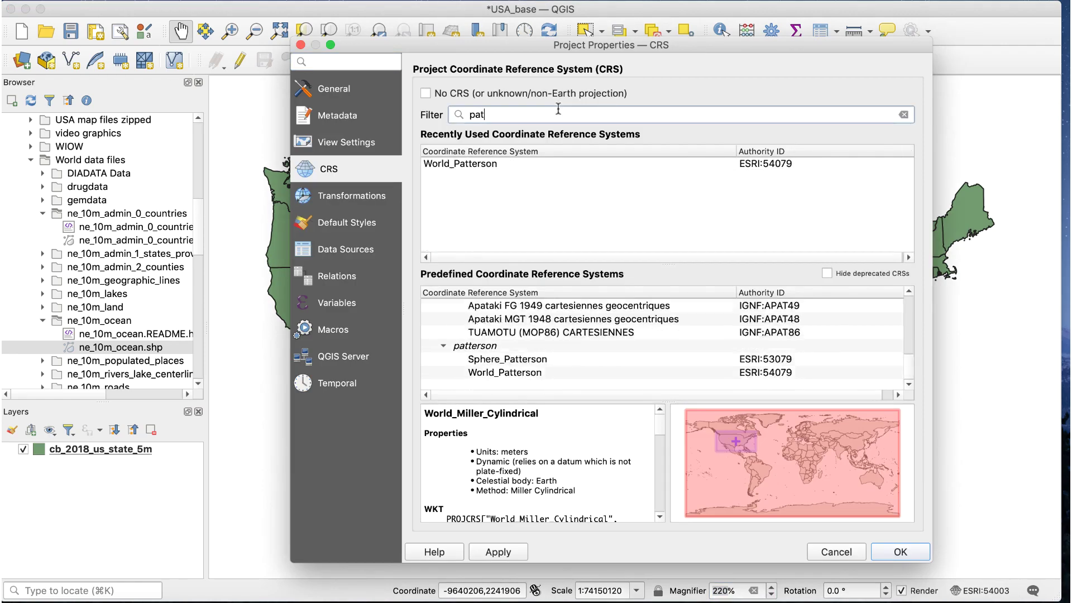
text(terson)
click(585, 341)
key(Return)
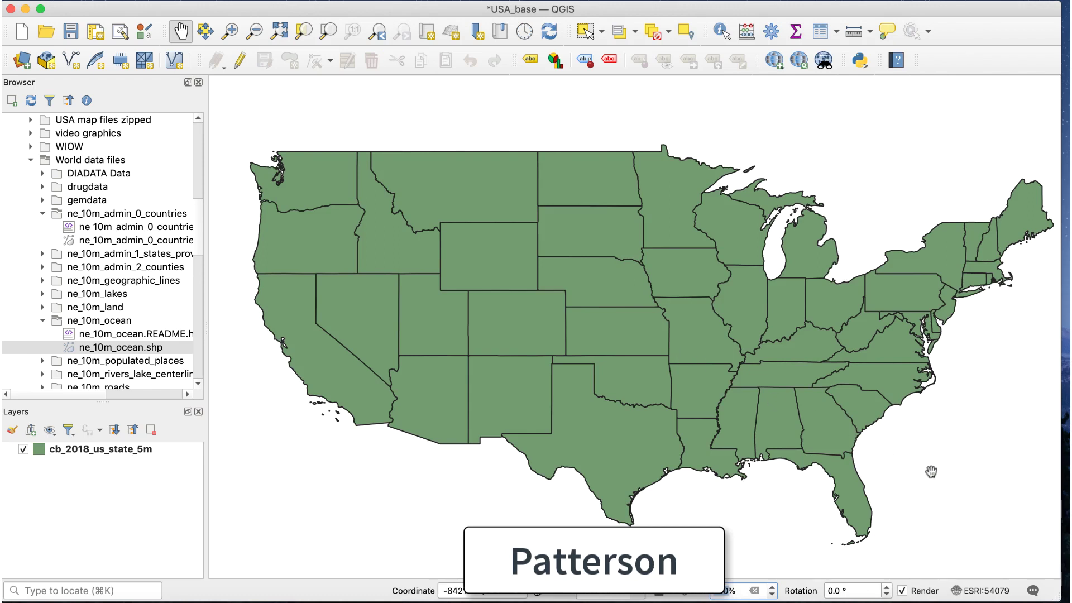
Reproject the US states map to USA_Contiguous_Lambert_Conformal_Conic (ESRI:102009)
click(989, 592)
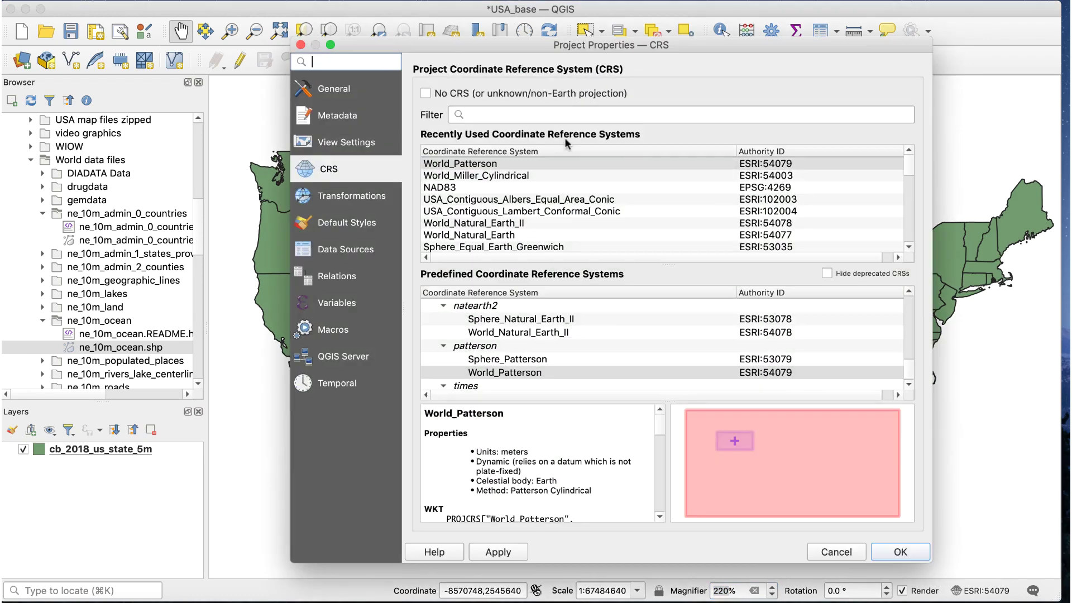
click(544, 110)
text(lambert)
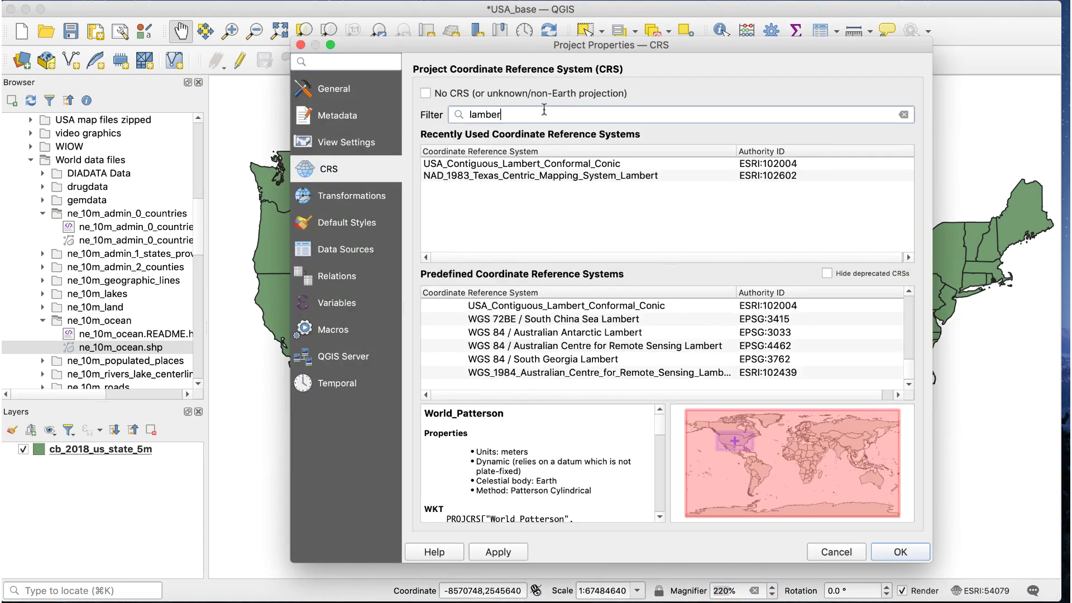
click(531, 163)
click(879, 560)
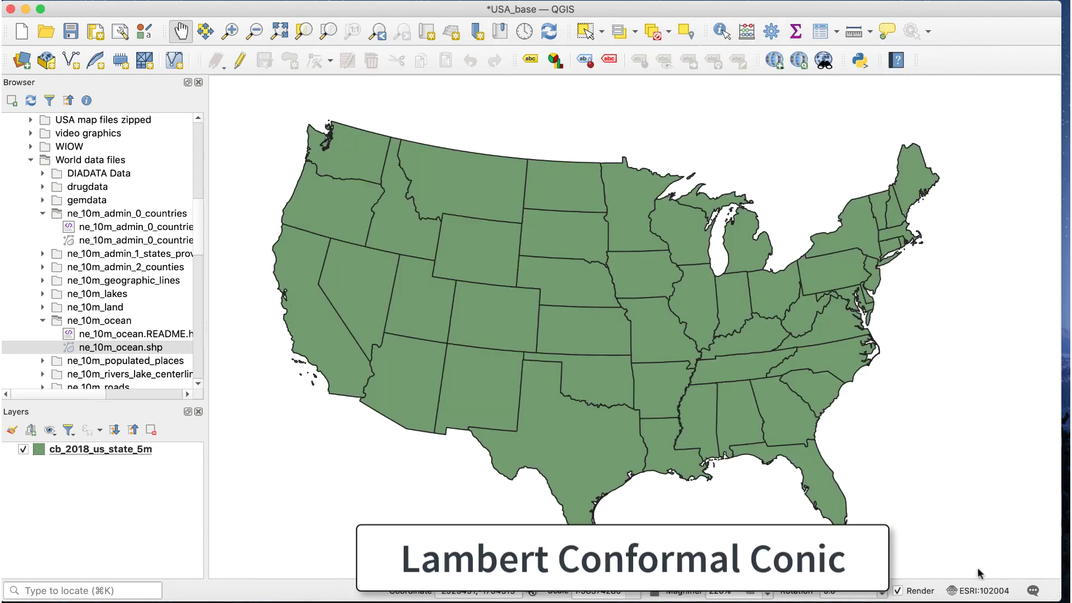
Switch the project CRS to USA_Contiguous_Albers_Equal_Area_Conic (ESRI:102003)
click(984, 590)
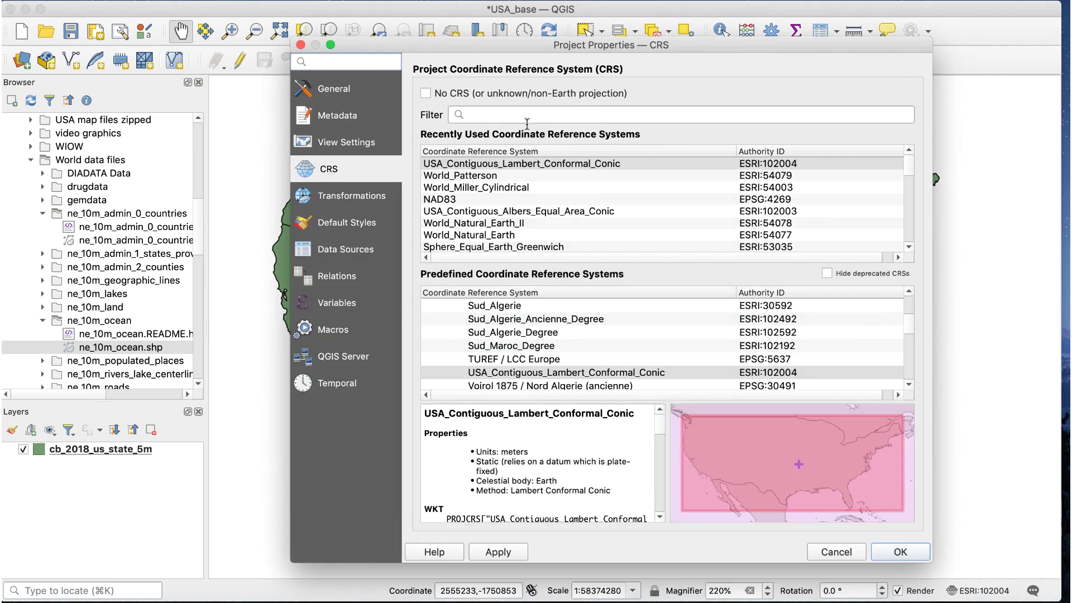
click(520, 110)
text(albers)
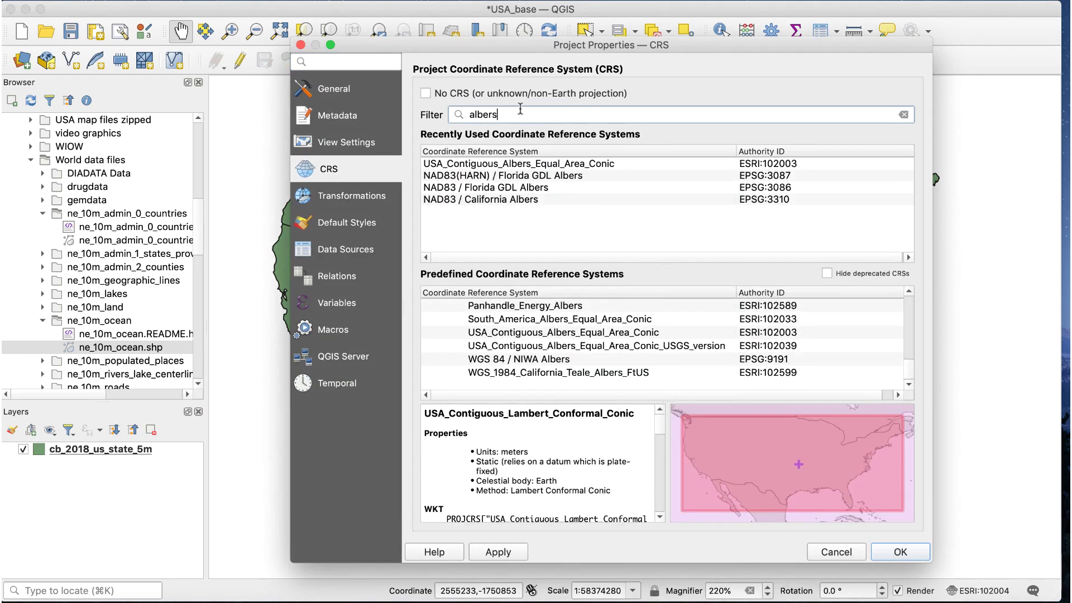
click(510, 163)
click(883, 552)
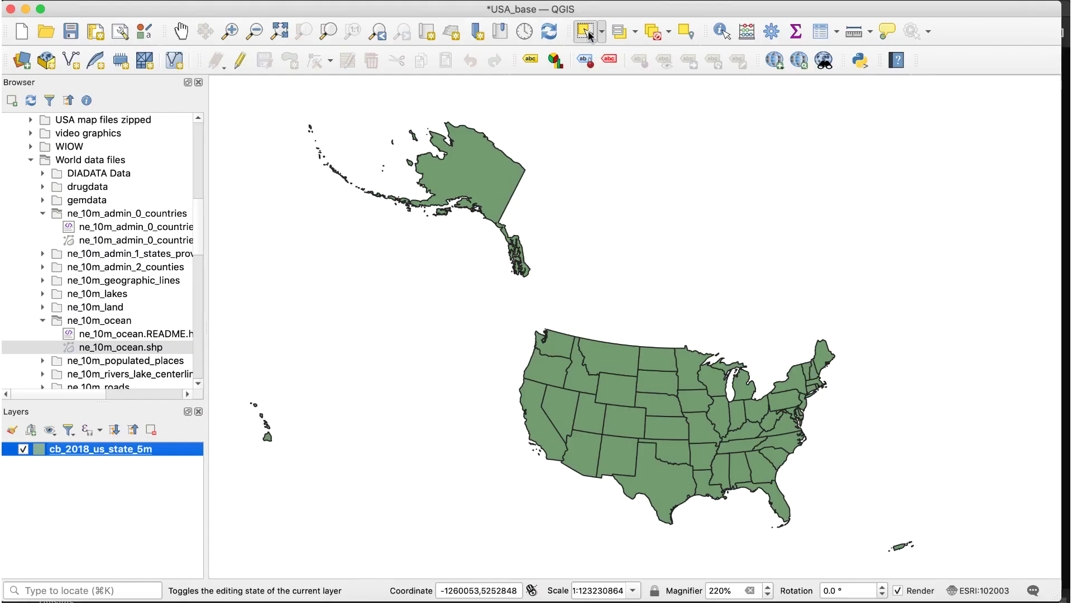
Click Alaska on the map to select it
click(490, 182)
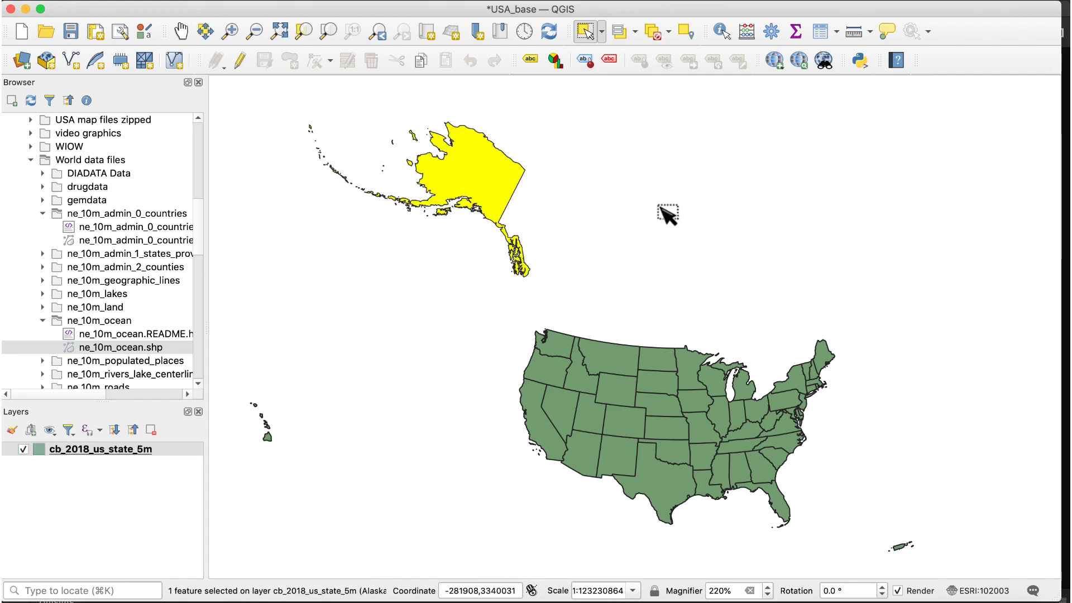
Select the Alaska row in the cb_2018_us_state_5m attribute table, sorted by NAME, then close the table
click(668, 214)
right_click(172, 451)
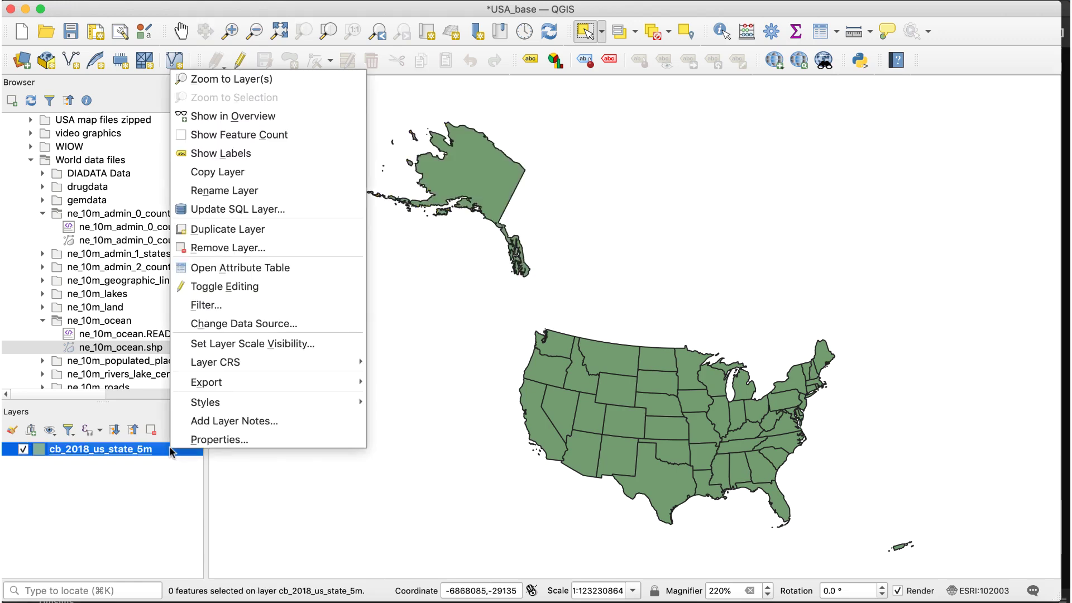
click(217, 268)
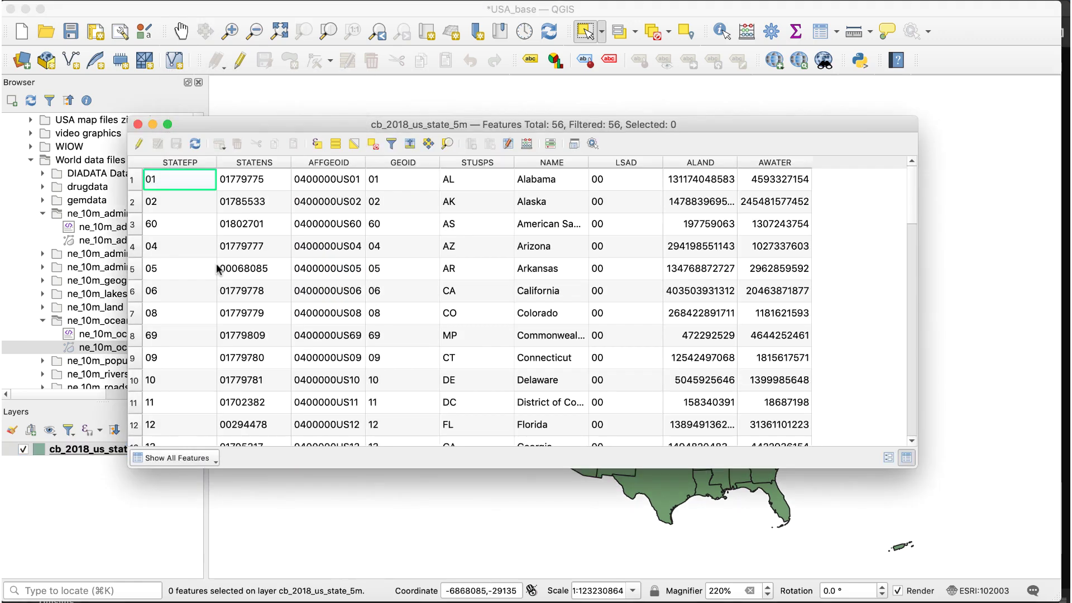
click(542, 164)
click(134, 202)
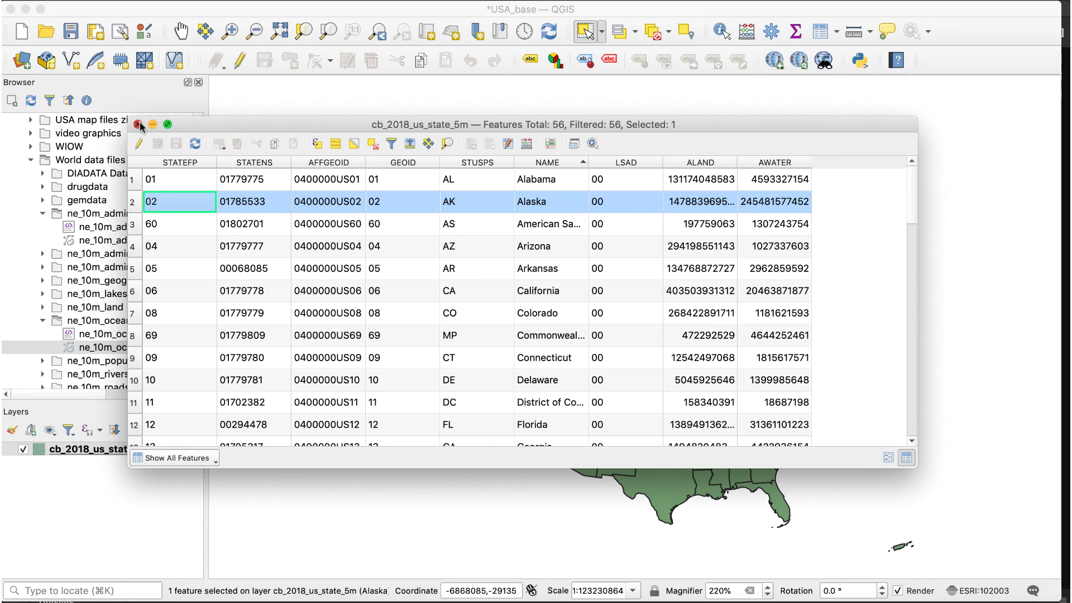
click(138, 124)
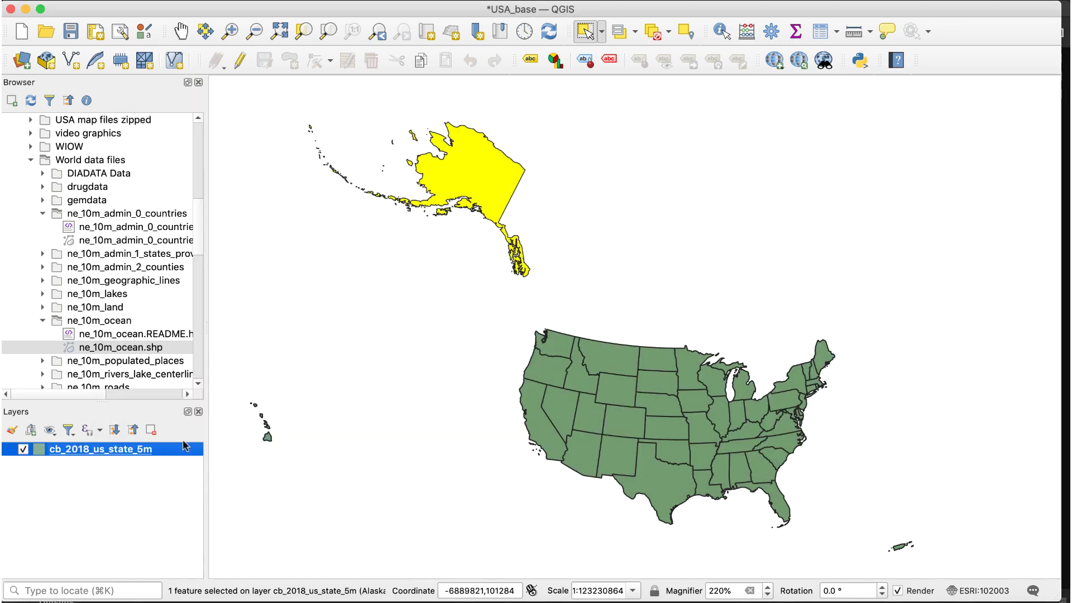
Save the selected Alaska feature as 'ALaska shapefile' in the CRS video folder
right_click(174, 449)
mouse_move(213, 385)
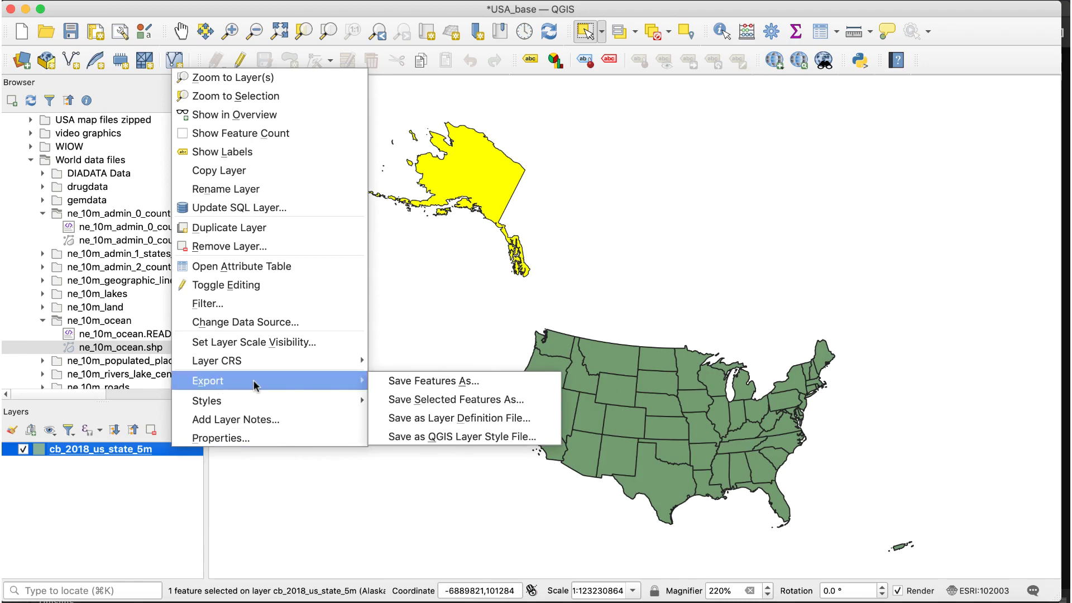
click(424, 398)
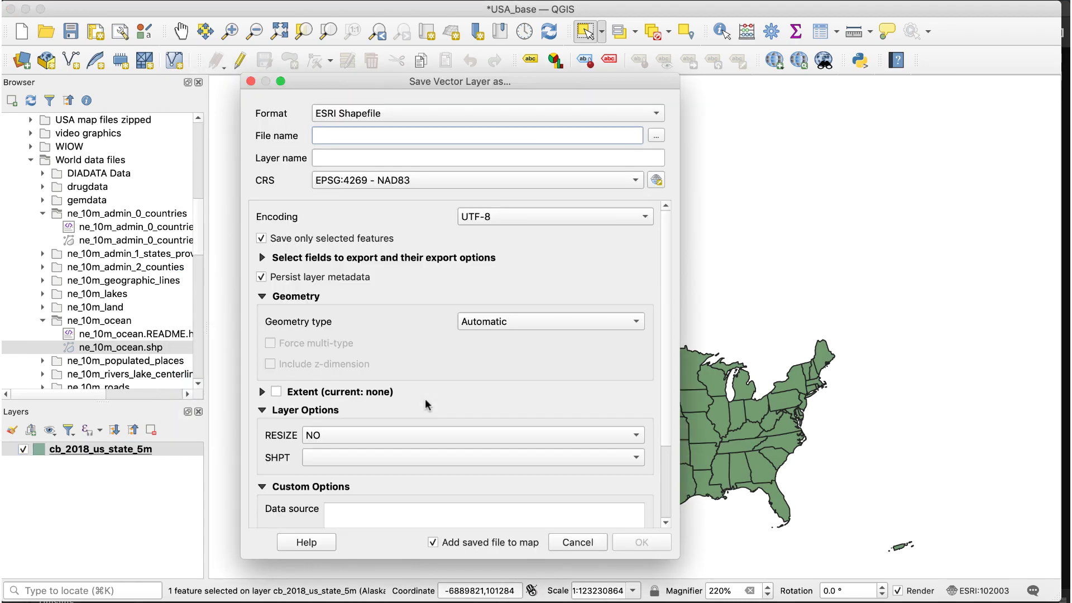
click(657, 136)
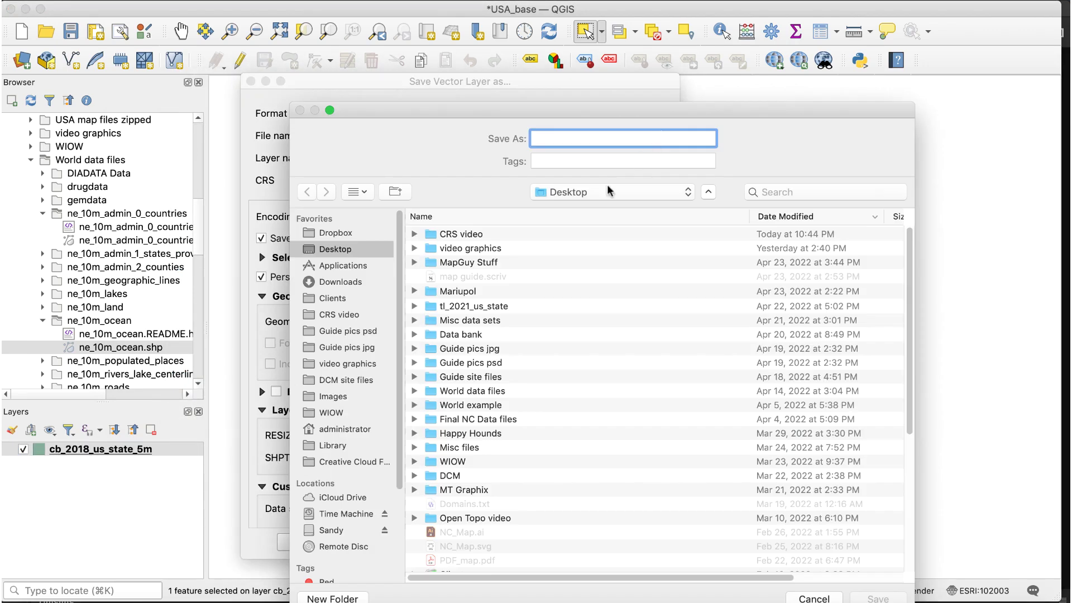
double_click(472, 231)
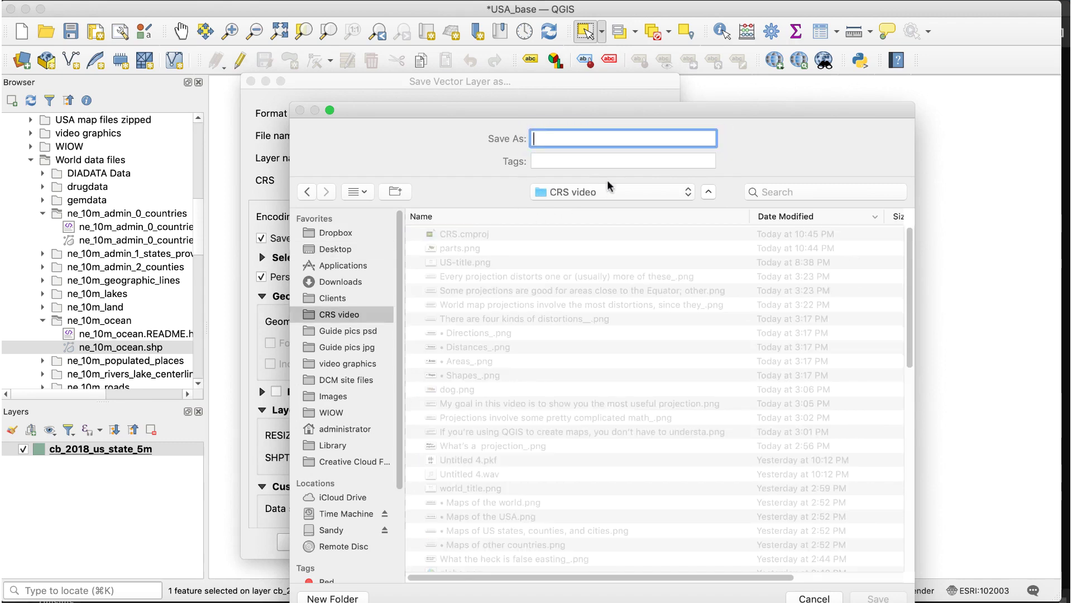
text(ALaska shapefile)
click(871, 598)
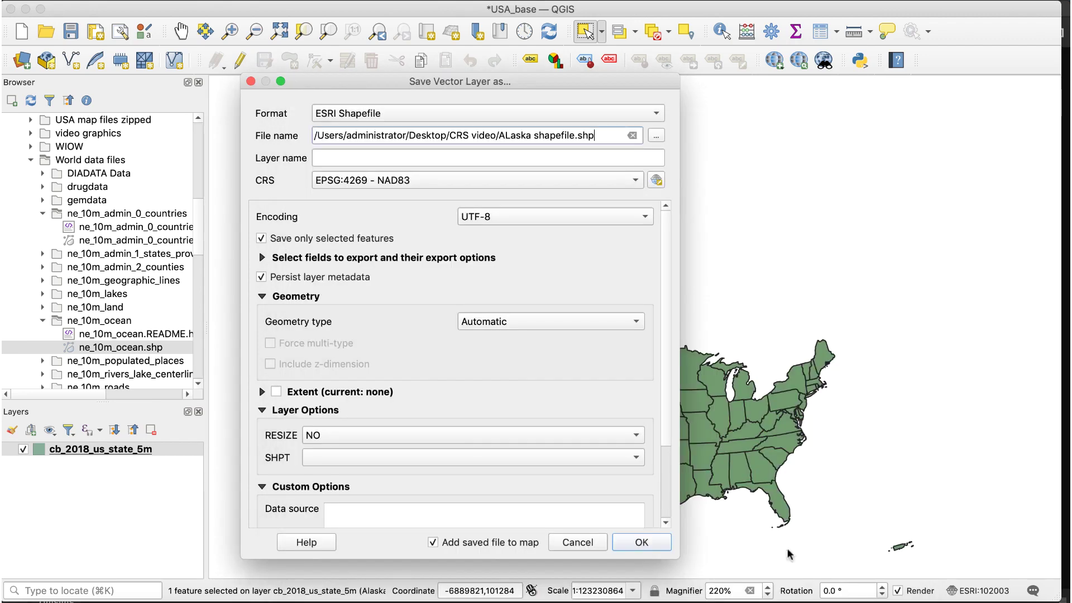
click(642, 542)
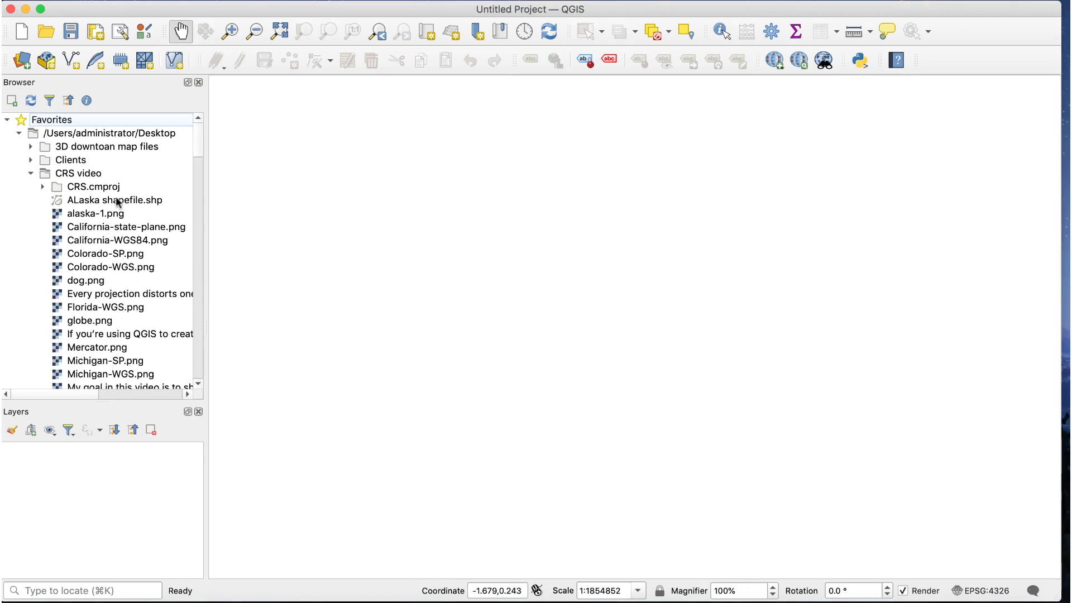
Add ALaska shapefile.shp to the empty project, accepting the NAD83 to WGS 84 transformation
drag(115, 201, 116, 496)
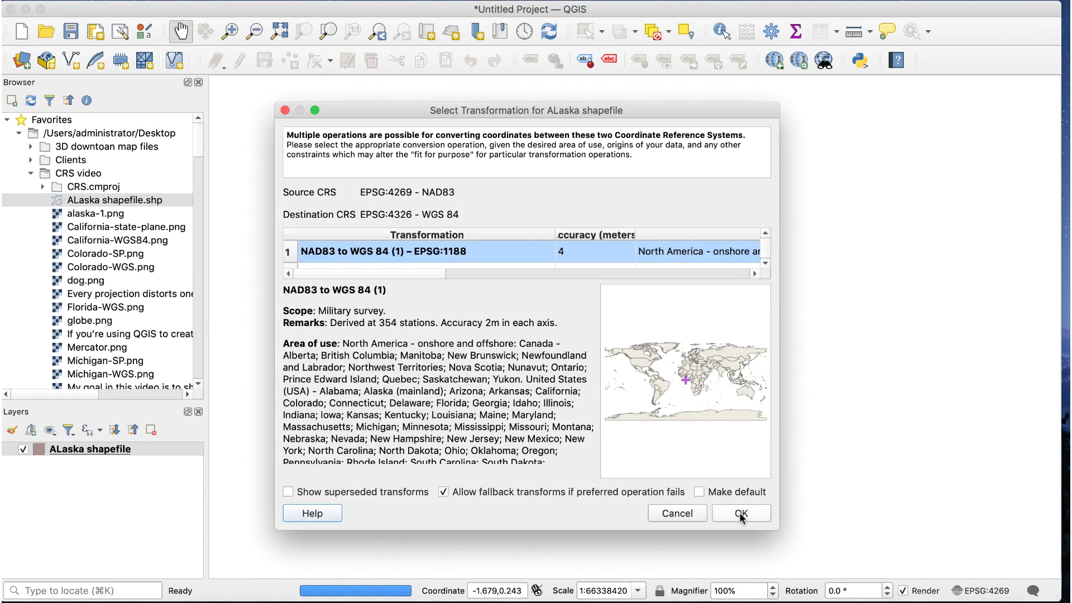
click(741, 514)
mouse_move(406, 354)
mouse_down()
mouse_move(588, 359)
mouse_move(629, 334)
mouse_up()
scroll(629, 335, up, 2)
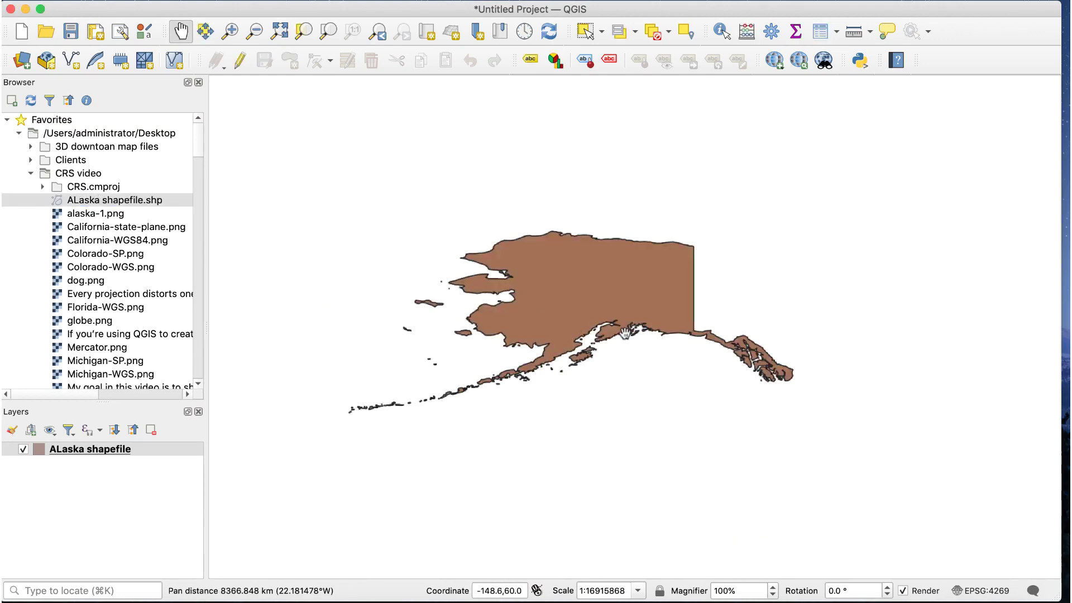
Set the project CRS to NAD83 / Alaska Albers (EPSG:3338) and recenter Alaska
click(985, 592)
click(592, 115)
text(Alaska)
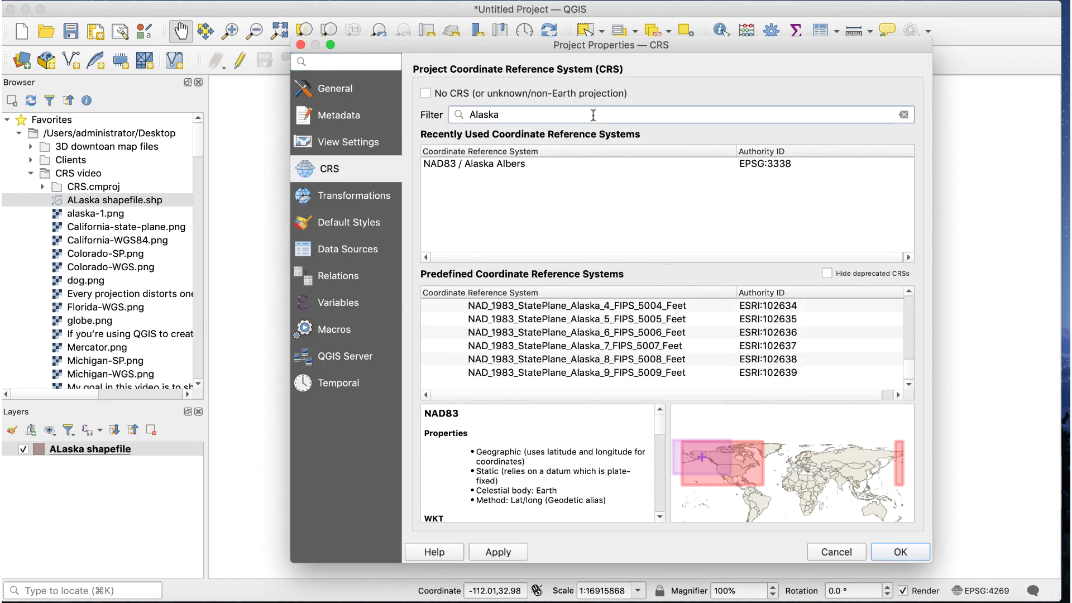
drag(909, 365, 908, 296)
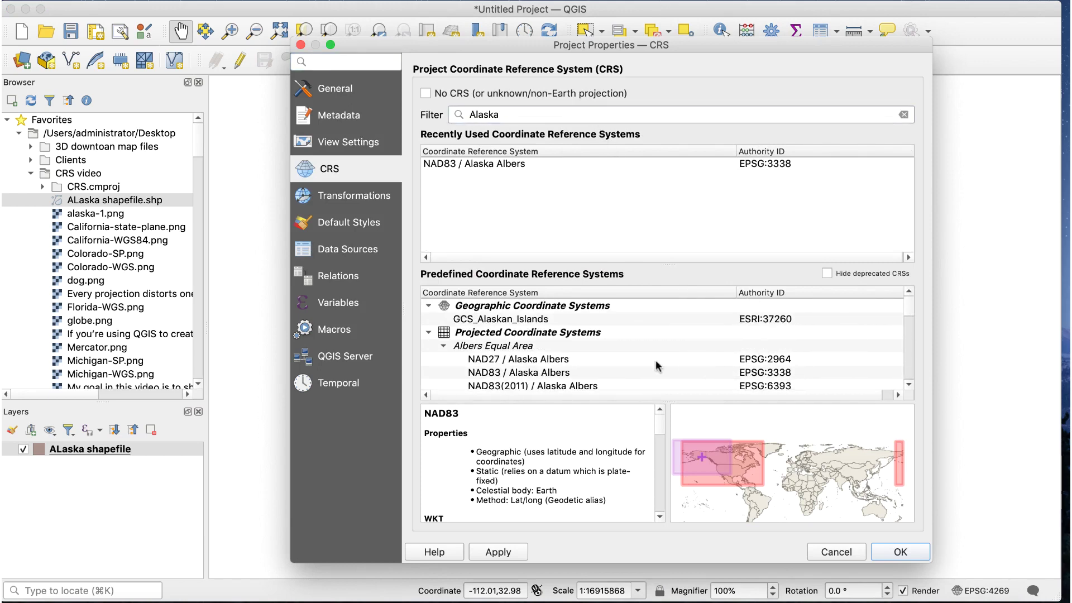
click(602, 375)
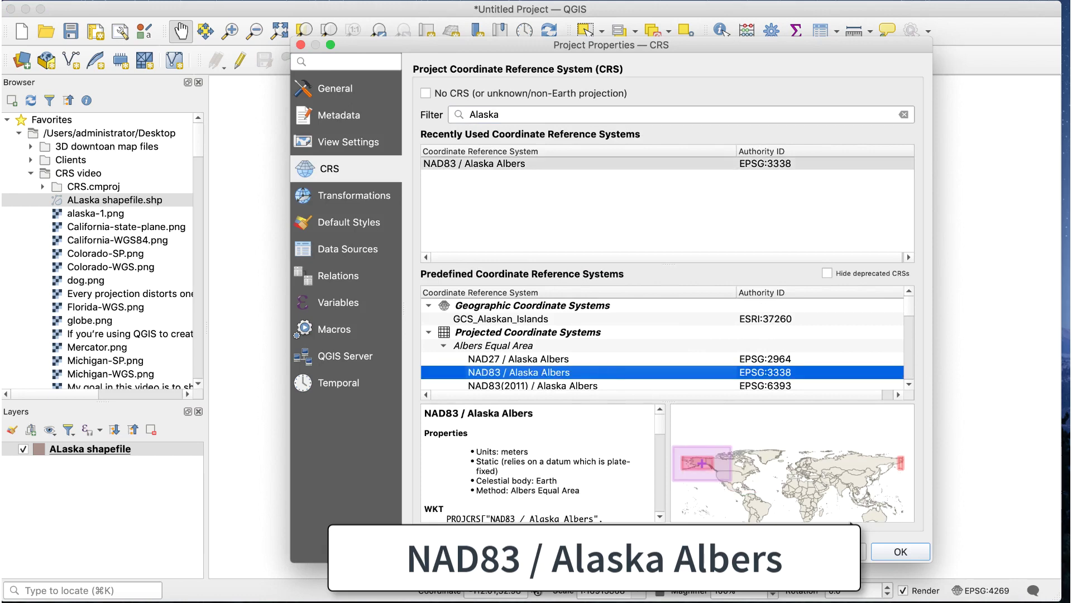
click(884, 554)
scroll(617, 334, up, 2)
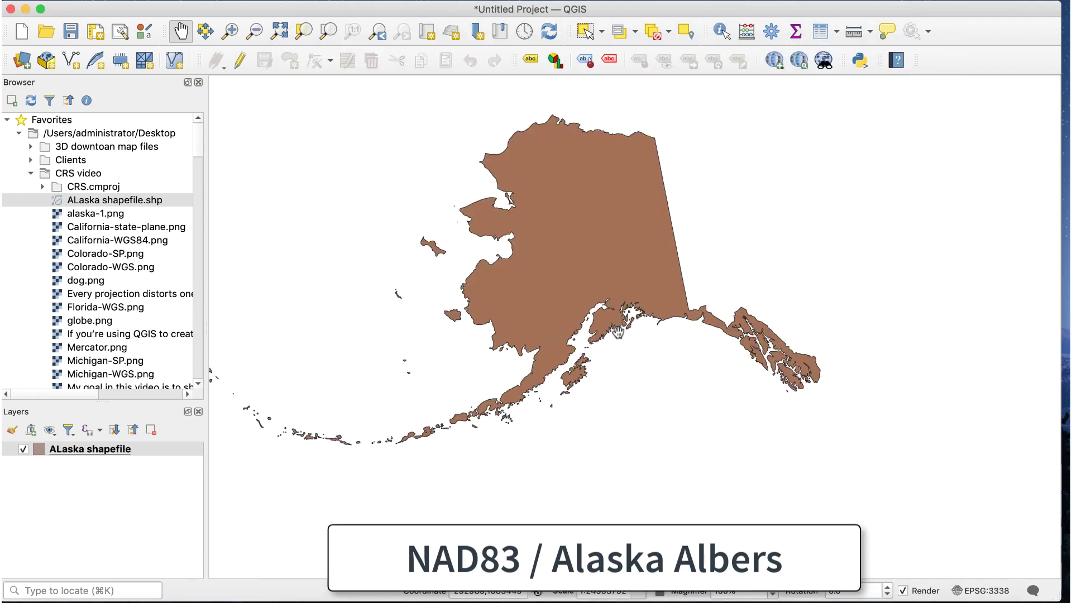
drag(618, 333, 711, 345)
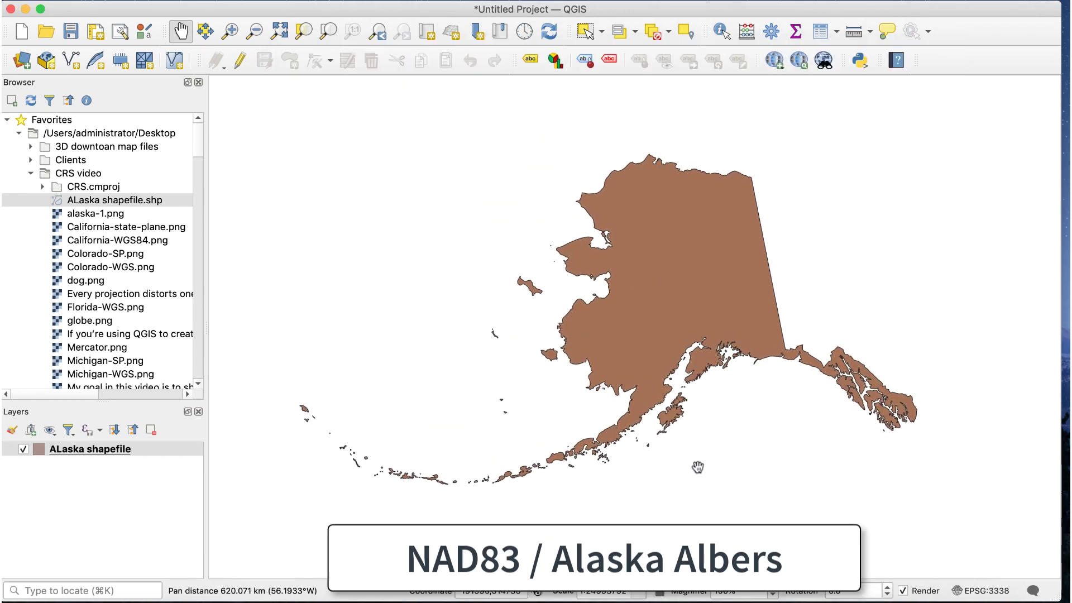